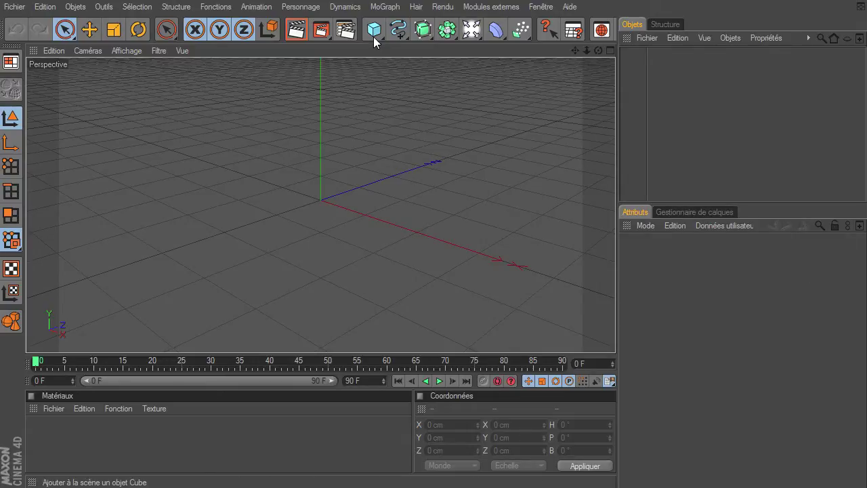
- Add a cube and a +Z cylinder lengthened to pass through the cube
{"action": "left_click_drag", "start_coordinate": [375, 34], "coordinate": [413, 40]}
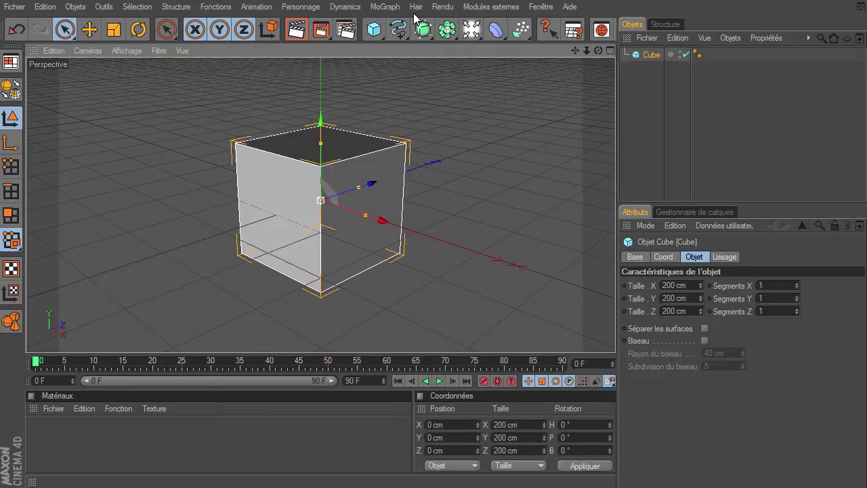
{"action": "left_click_drag", "start_coordinate": [377, 33], "coordinate": [697, 58]}
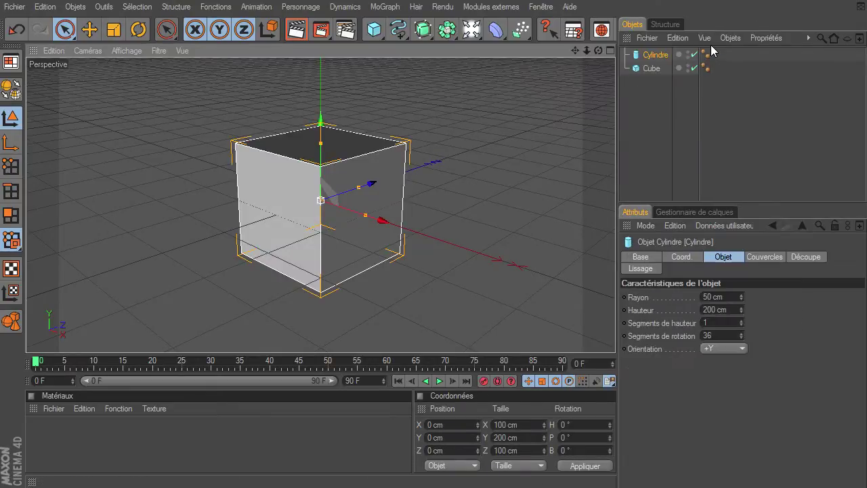
{"action": "left_click", "coordinate": [740, 349]}
{"action": "left_click", "coordinate": [722, 413]}
{"action": "left_click_drag", "start_coordinate": [369, 193], "coordinate": [618, 336]}
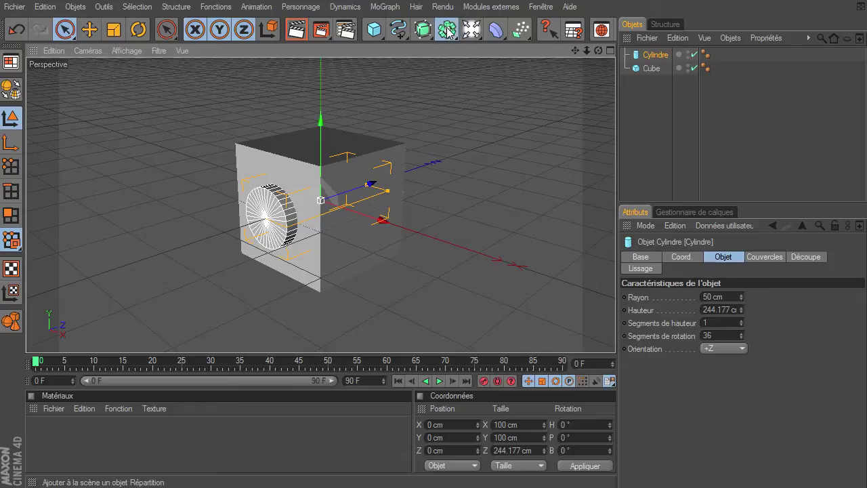
- Combine cube and cylinder under a Boole object with the cube first, and inspect the hole
{"action": "left_click_drag", "start_coordinate": [447, 29], "coordinate": [608, 45]}
{"action": "left_click", "coordinate": [609, 39]}
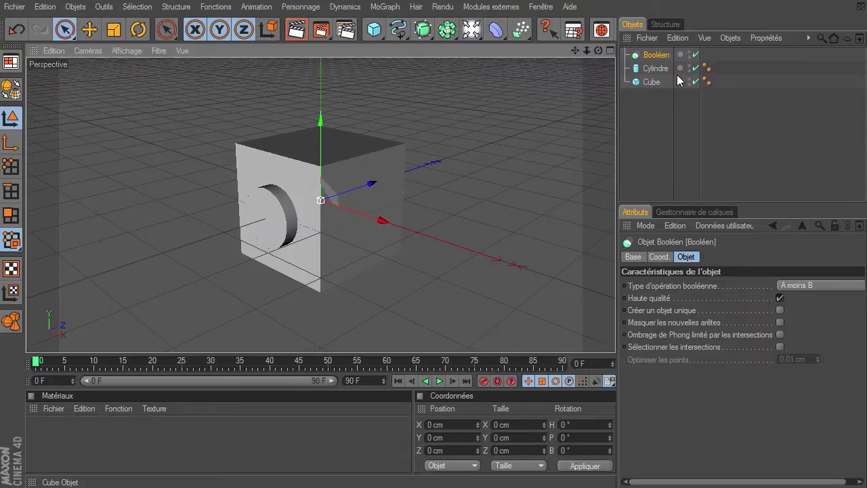
{"action": "left_click", "coordinate": [652, 82]}
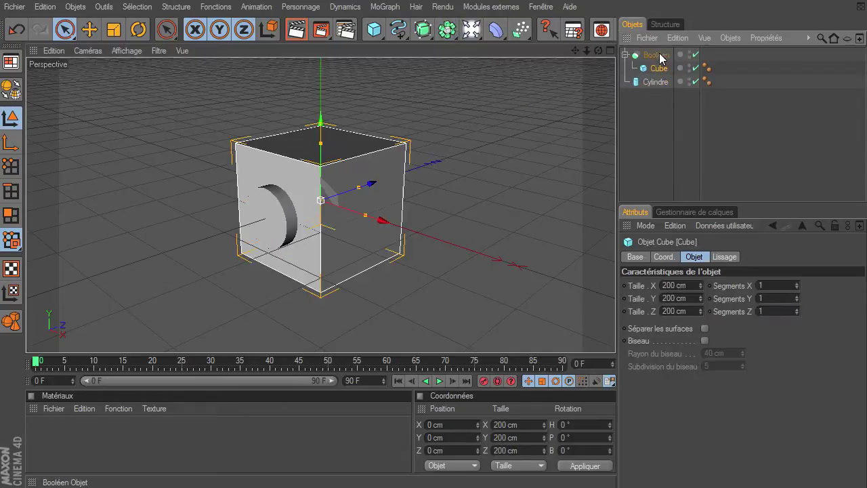
{"action": "left_click_drag", "start_coordinate": [653, 82], "coordinate": [654, 67]}
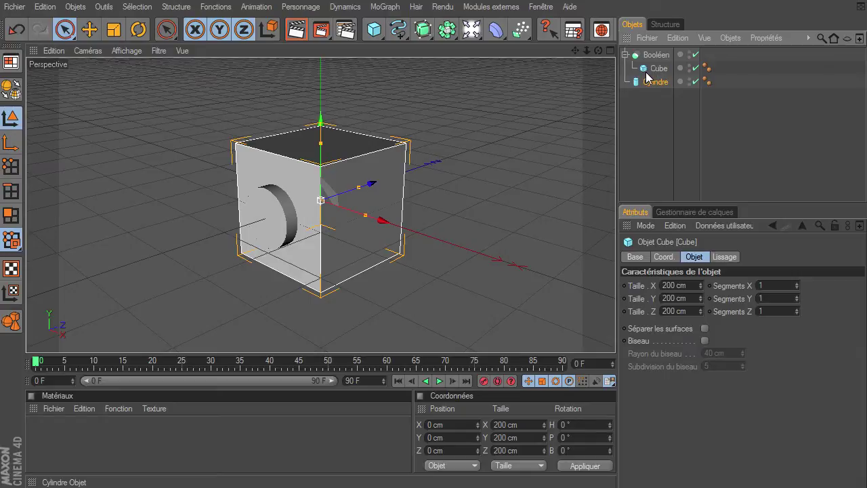
{"action": "left_click", "coordinate": [650, 82]}
{"action": "left_click", "coordinate": [636, 107]}
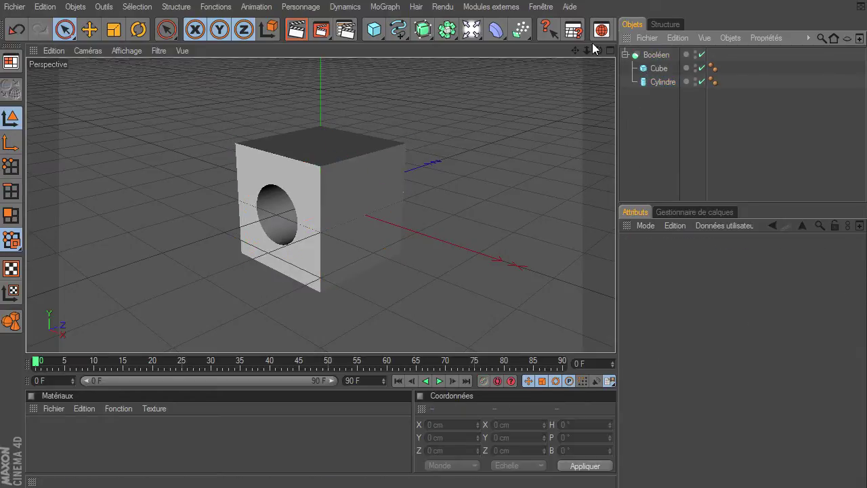
{"action": "left_click_drag", "start_coordinate": [600, 48], "coordinate": [616, 335]}
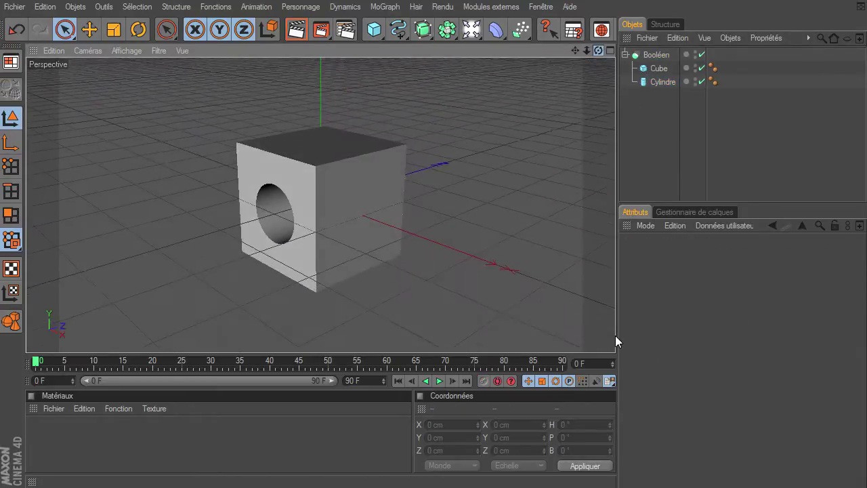
- Move the cube out of the Boole group and delete the Boole with its cylinder
{"action": "left_click", "coordinate": [652, 57]}
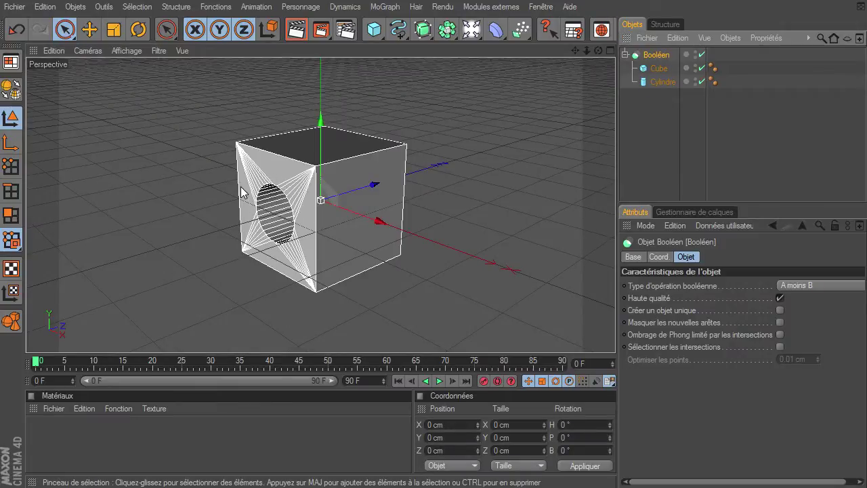
{"action": "left_click_drag", "start_coordinate": [661, 75], "coordinate": [656, 139]}
{"action": "left_click", "coordinate": [658, 56]}
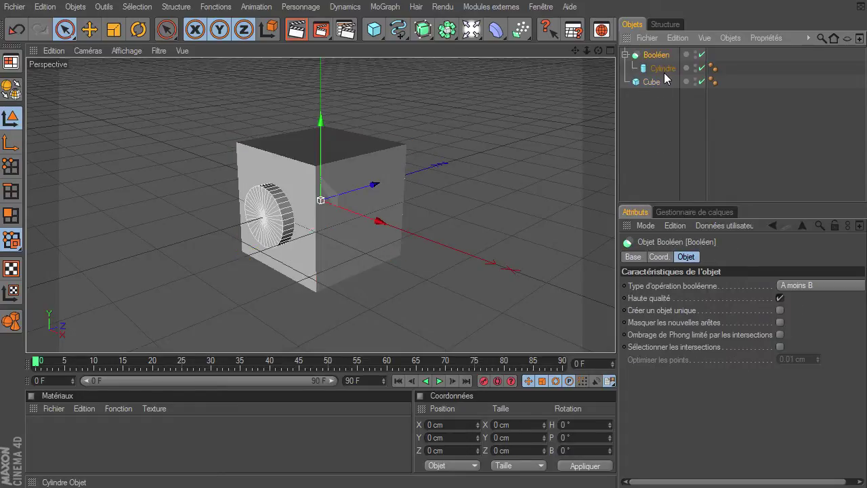
{"action": "key", "text": "Delete"}
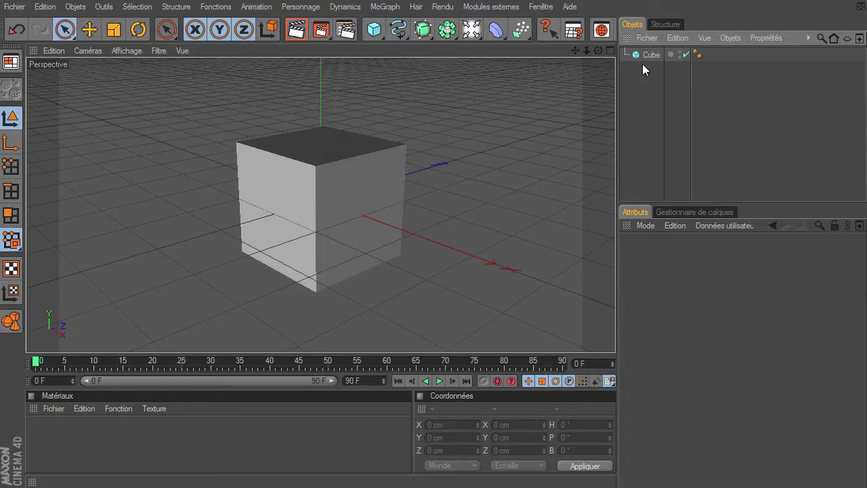
- Give the cube 4 X and 4 Y segments with Z left at 1, then make it editable
{"action": "left_click", "coordinate": [650, 57]}
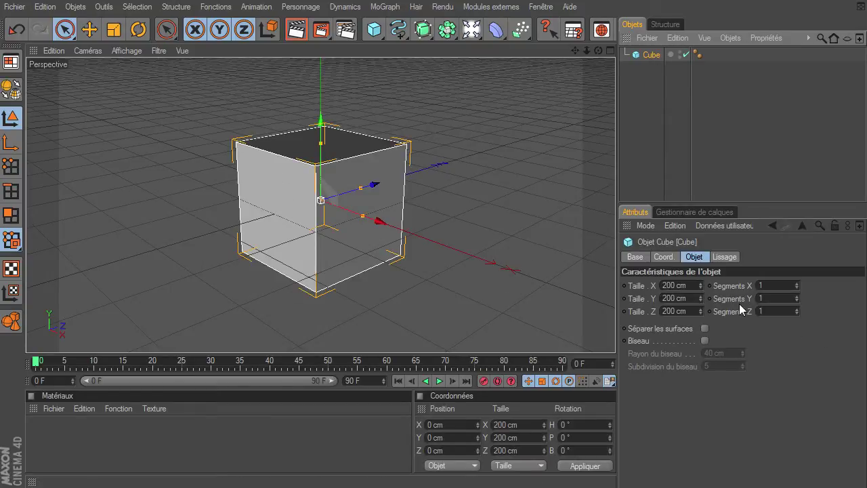
{"action": "left_click", "coordinate": [798, 309]}
{"action": "left_click", "coordinate": [797, 314]}
{"action": "left_click", "coordinate": [798, 297]}
{"action": "left_click", "coordinate": [798, 297]}
{"action": "left_click", "coordinate": [798, 297]}
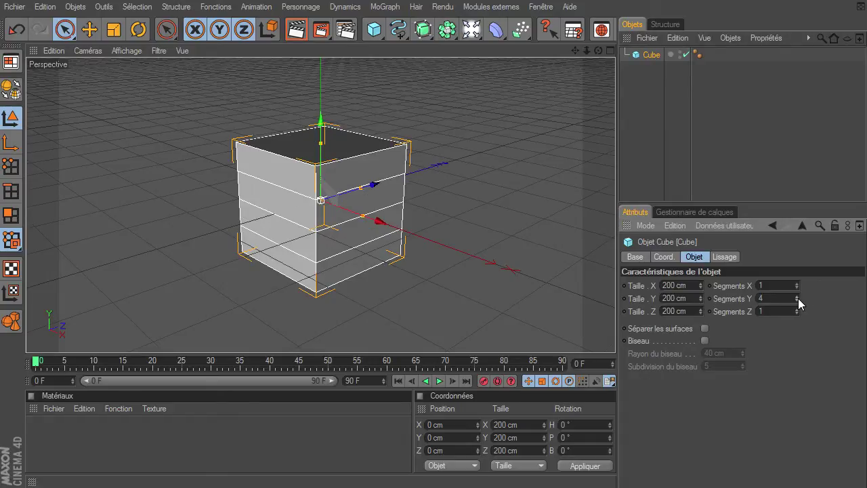
{"action": "left_click", "coordinate": [799, 283]}
{"action": "left_click", "coordinate": [798, 283]}
{"action": "left_click", "coordinate": [799, 283]}
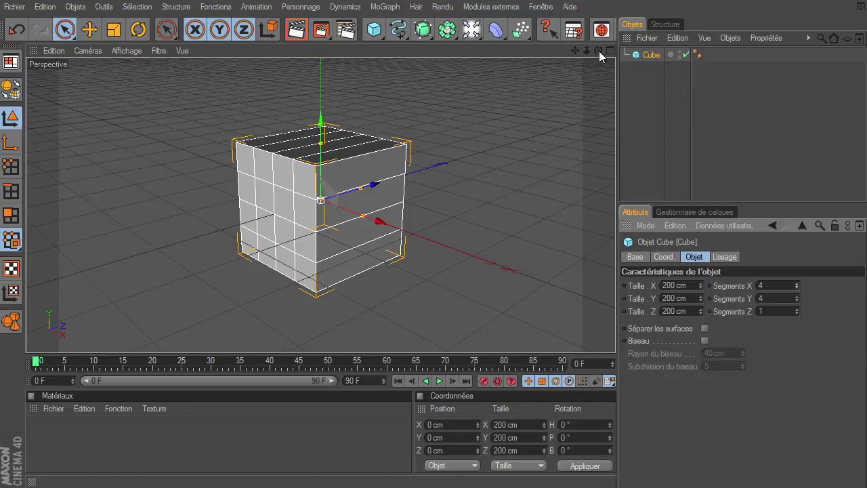
{"action": "left_click_drag", "start_coordinate": [599, 51], "coordinate": [237, 253]}
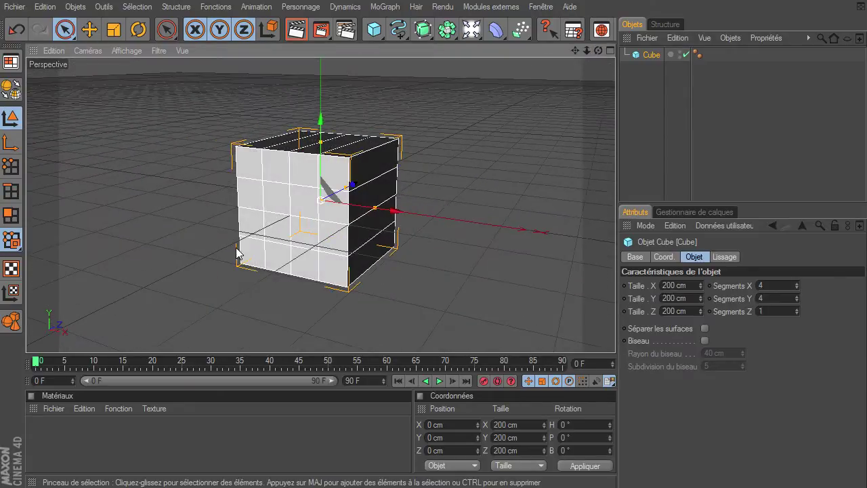
{"action": "left_click", "coordinate": [13, 89]}
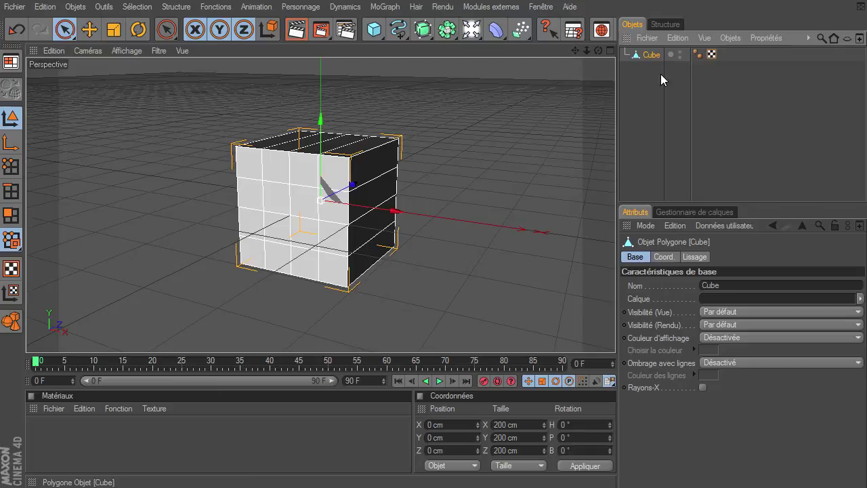
- Maximize the Avant front view from the four-view layout and zoom in on the cube
{"action": "left_click", "coordinate": [610, 51]}
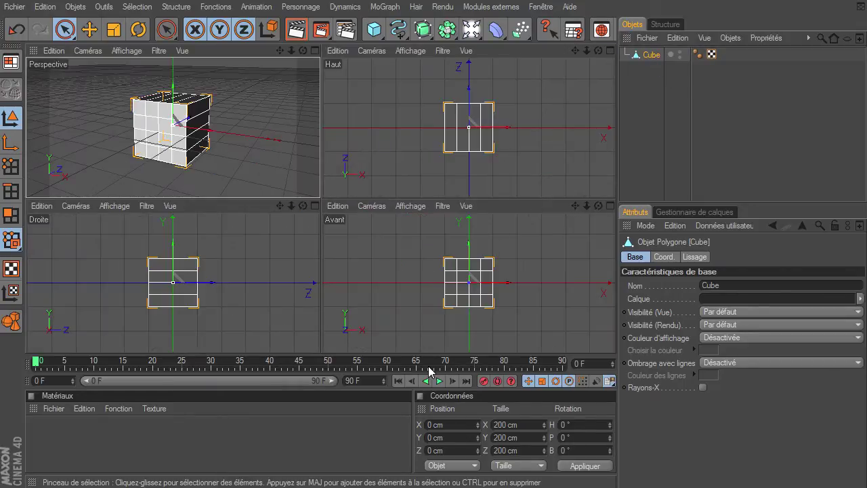
{"action": "left_click", "coordinate": [609, 205]}
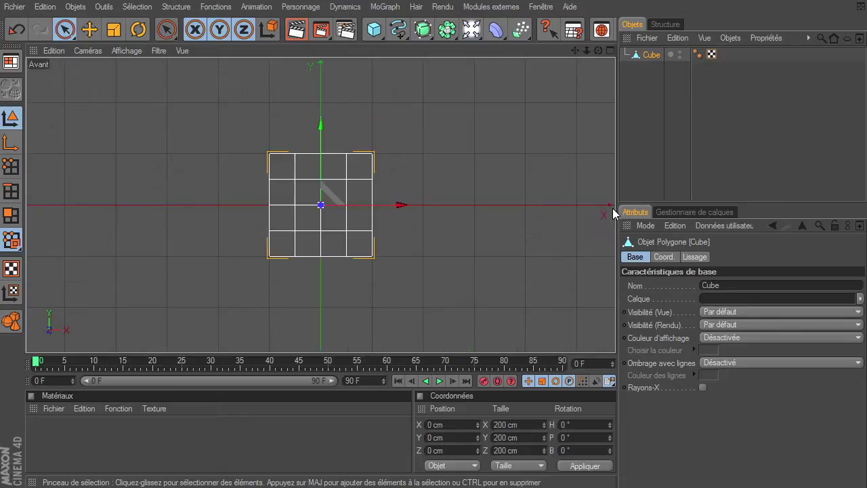
{"action": "scroll", "coordinate": [615, 335], "scroll_direction": "up", "scroll_amount": 5}
{"action": "scroll", "coordinate": [615, 335], "scroll_direction": "up", "scroll_amount": 3}
{"action": "scroll", "coordinate": [615, 335], "scroll_direction": "down", "scroll_amount": 1}
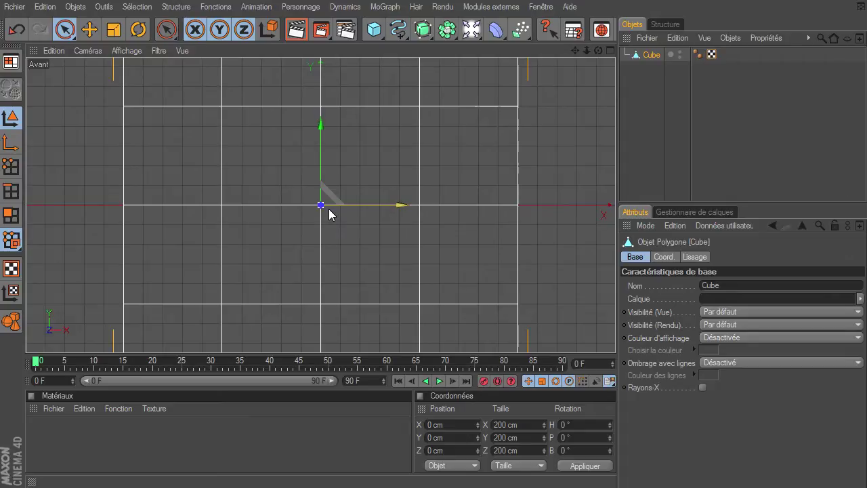
- In Polygon mode, activate the Couteau knife with Limiter aux polygones visibles unchecked
{"action": "key", "text": "k"}
{"action": "left_click", "coordinate": [175, 8]}
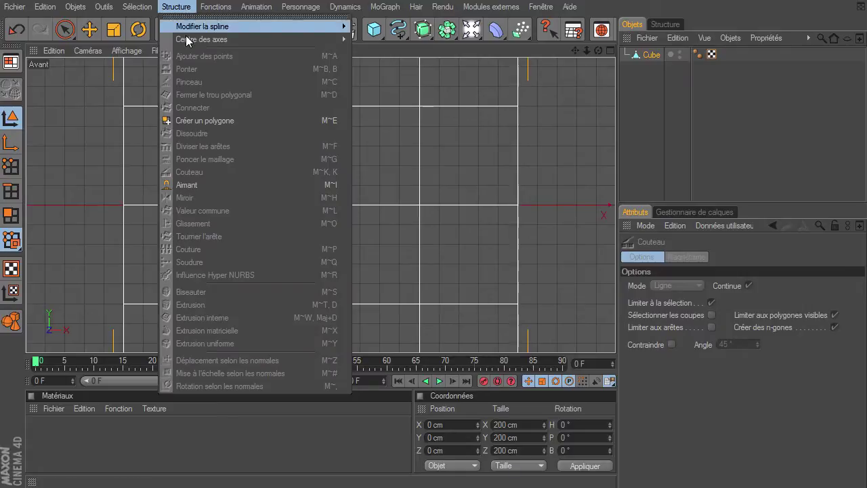
{"action": "left_click", "coordinate": [647, 60]}
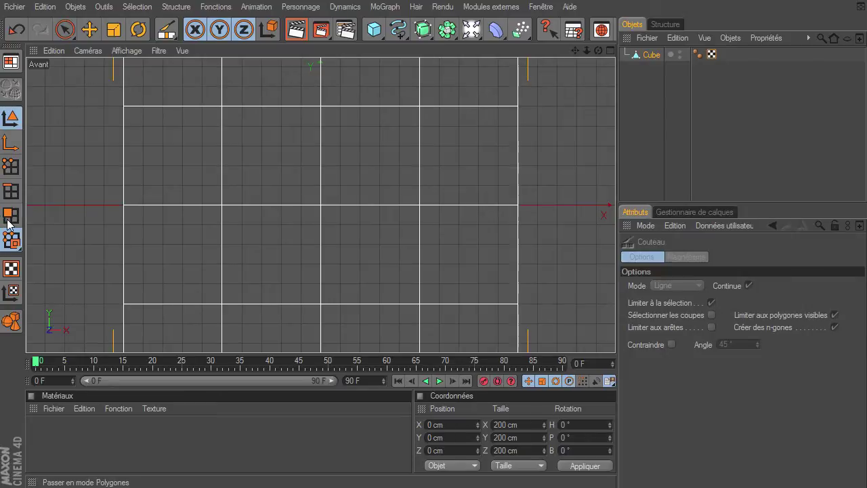
{"action": "left_click", "coordinate": [10, 225]}
{"action": "left_click", "coordinate": [175, 7]}
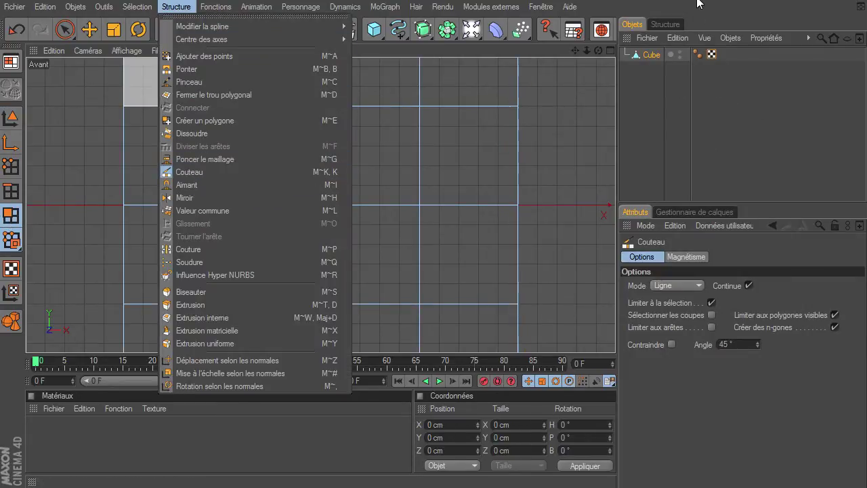
{"action": "left_click", "coordinate": [189, 172]}
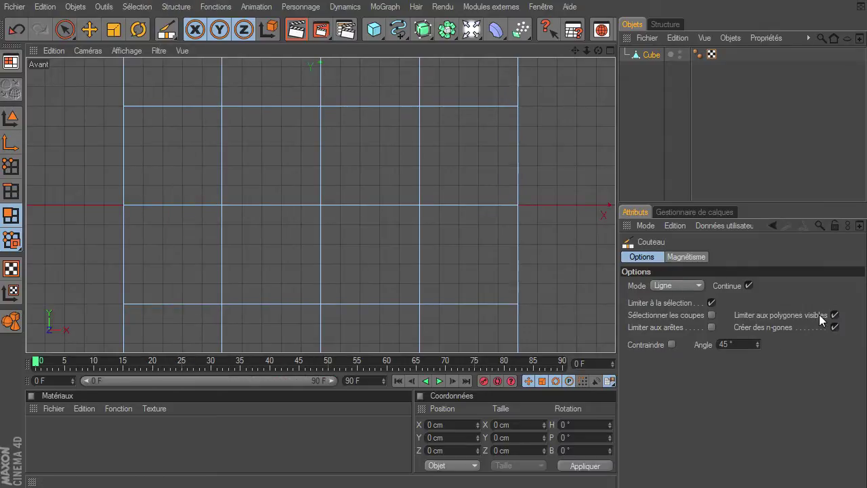
{"action": "left_click", "coordinate": [836, 315]}
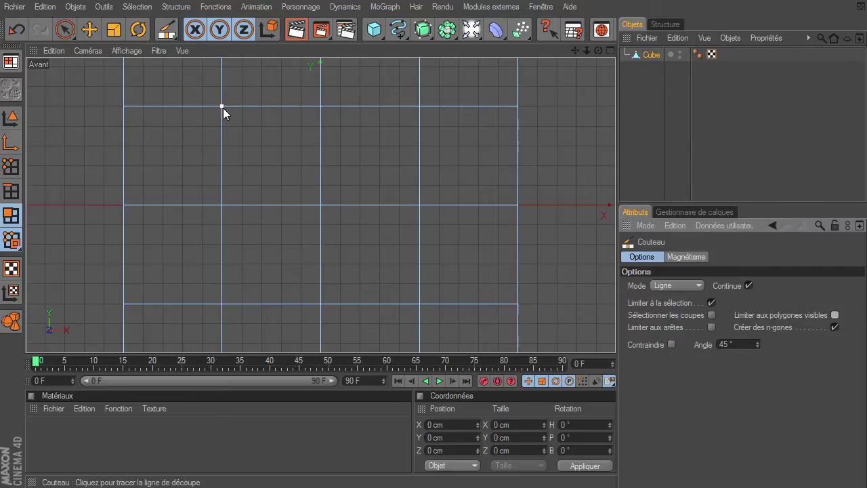
- Knife two diagonal cuts forming an X across the front face's inner square
{"action": "left_click_drag", "start_coordinate": [222, 107], "coordinate": [420, 304]}
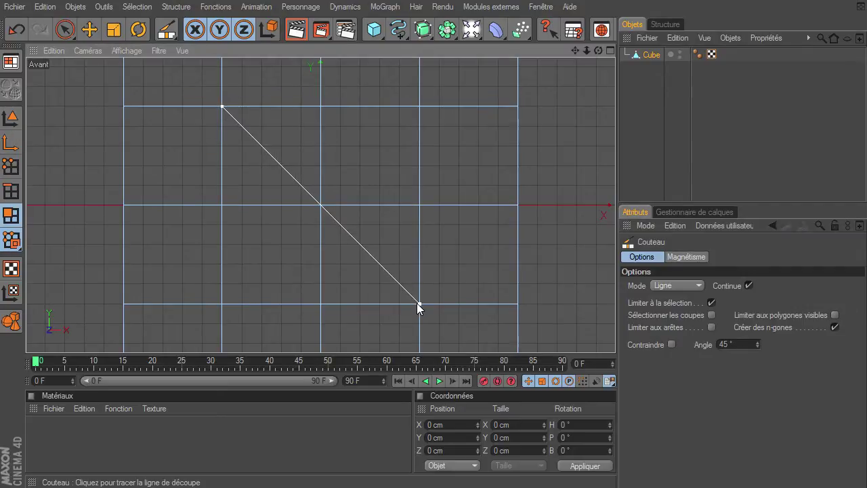
{"action": "mouse_move", "coordinate": [416, 105]}
{"action": "left_mouse_down"}
{"action": "mouse_move", "coordinate": [261, 249]}
{"action": "mouse_move", "coordinate": [224, 302]}
{"action": "left_mouse_up"}
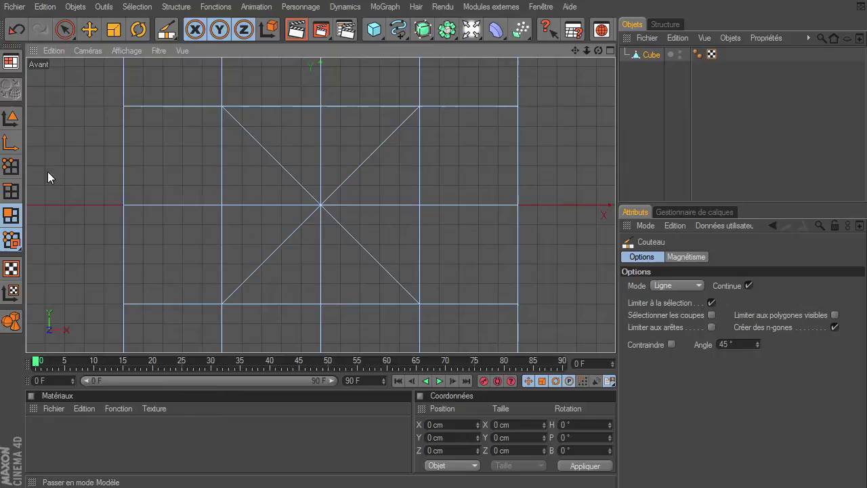
{"action": "left_click", "coordinate": [66, 27]}
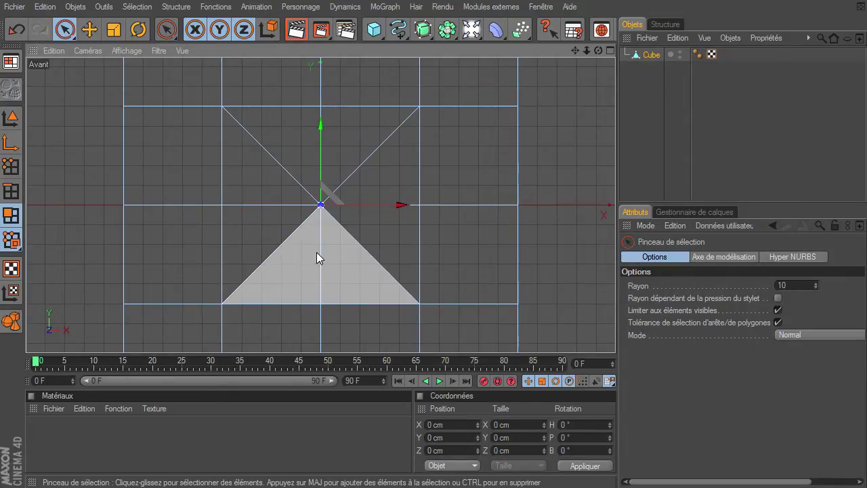
- Uncheck Limiter aux éléments visibles and select the front face's centre point in Points mode
{"action": "left_click", "coordinate": [778, 310]}
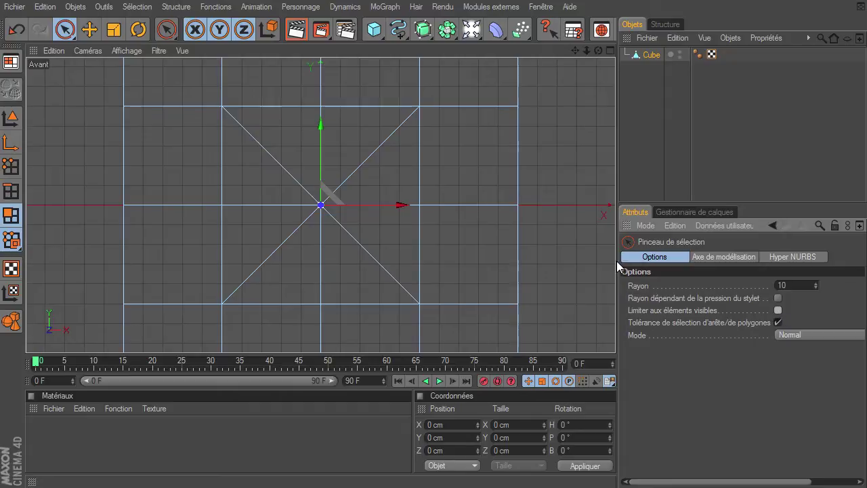
{"action": "left_click", "coordinate": [10, 166]}
{"action": "left_click", "coordinate": [320, 204]}
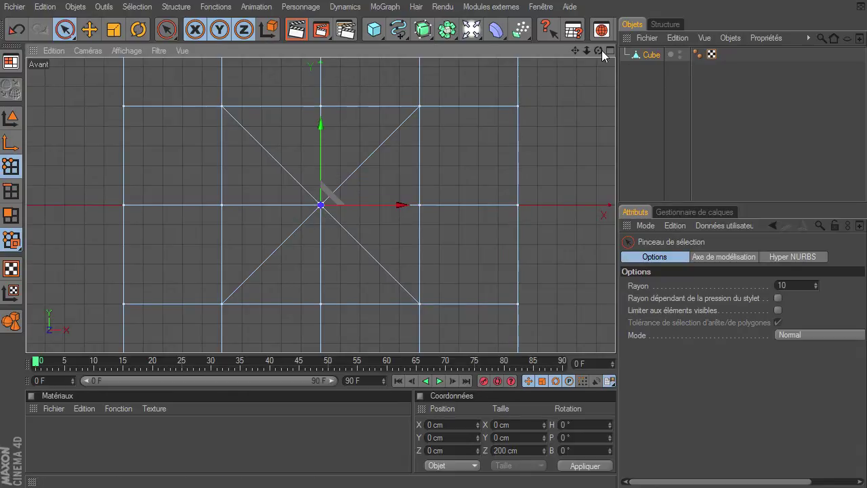
{"action": "left_click", "coordinate": [610, 51]}
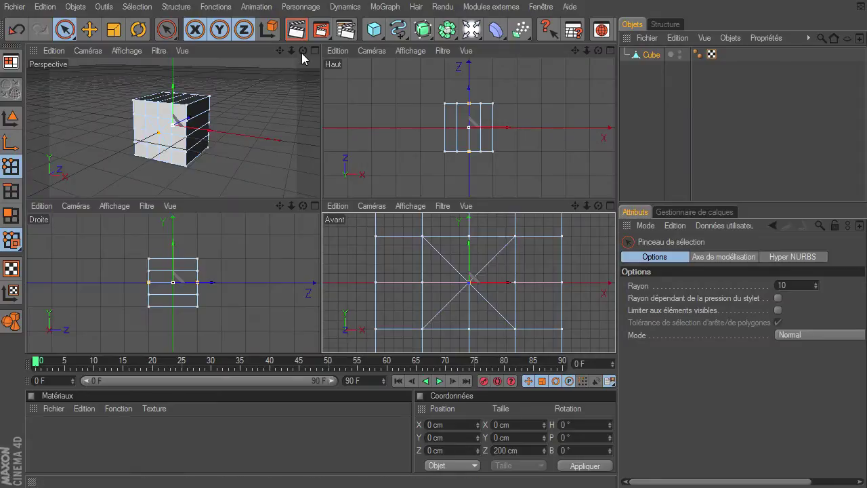
{"action": "left_click_drag", "start_coordinate": [302, 52], "coordinate": [320, 197]}
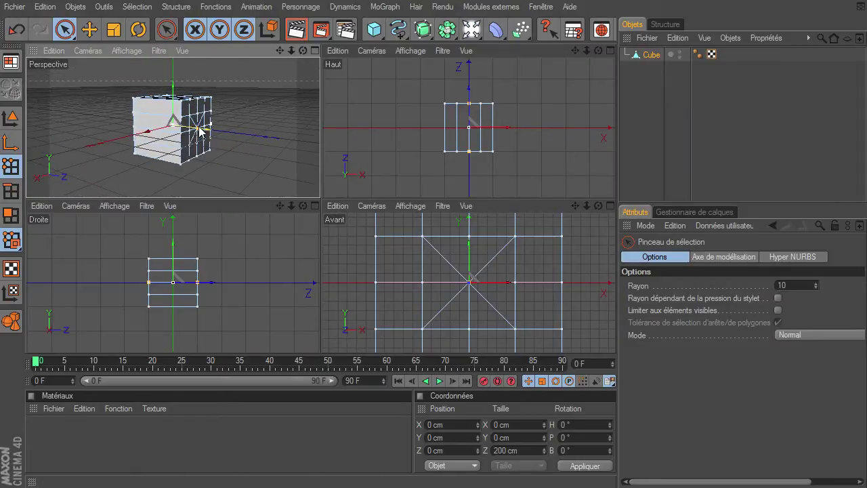
{"action": "left_click_drag", "start_coordinate": [304, 52], "coordinate": [320, 197]}
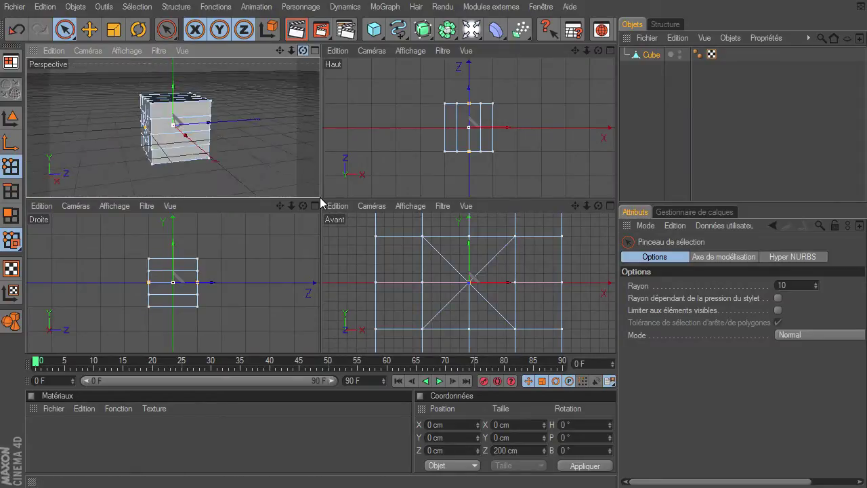
{"action": "left_click", "coordinate": [315, 51]}
{"action": "left_click_drag", "start_coordinate": [598, 50], "coordinate": [572, 85]}
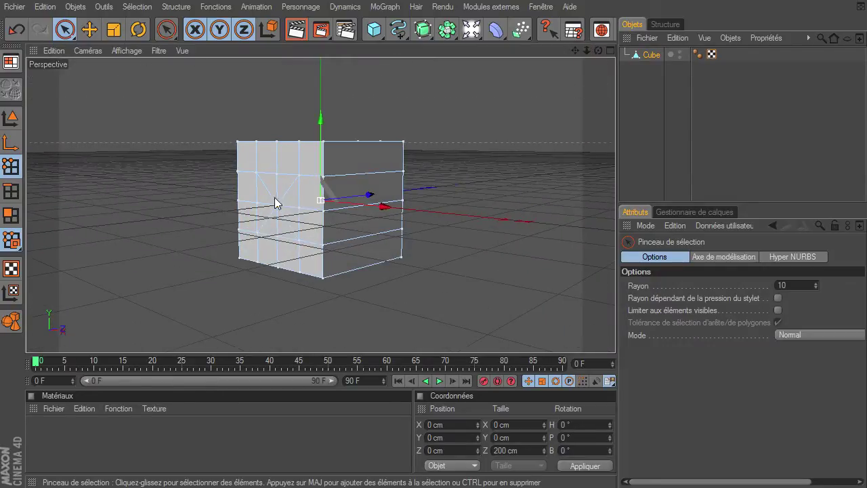
{"action": "left_click_drag", "start_coordinate": [599, 51], "coordinate": [393, 220]}
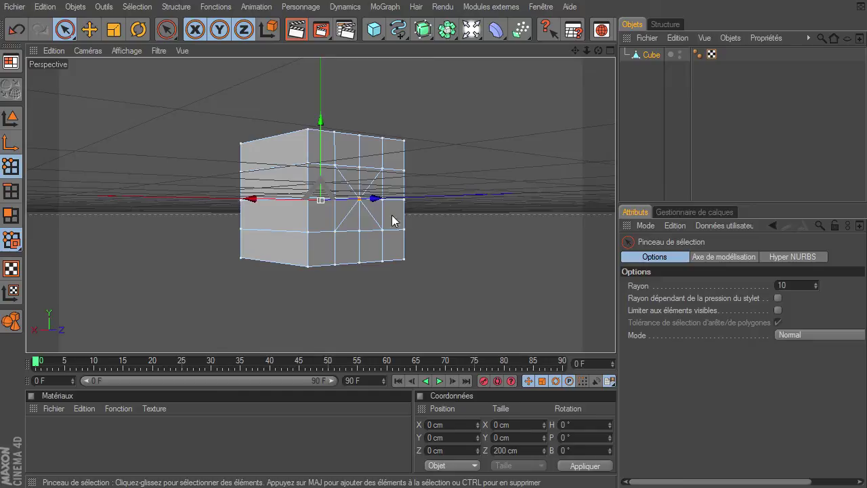
{"action": "left_click_drag", "start_coordinate": [597, 53], "coordinate": [615, 336]}
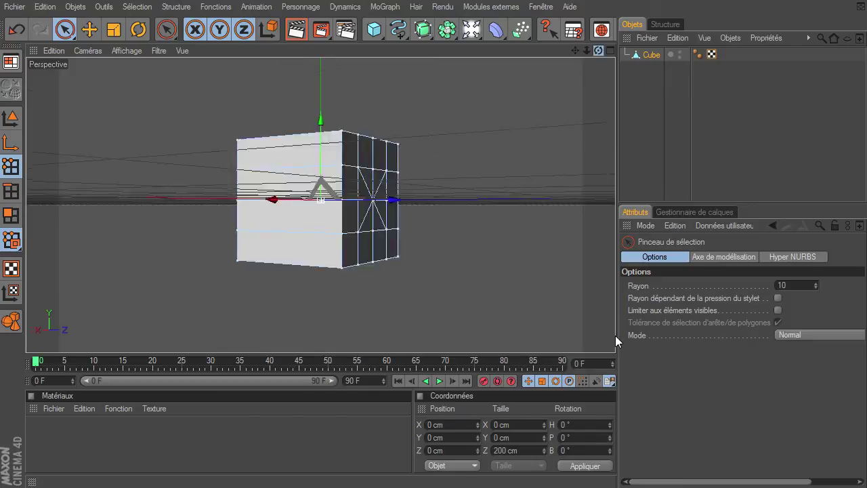
{"action": "left_click", "coordinate": [609, 51]}
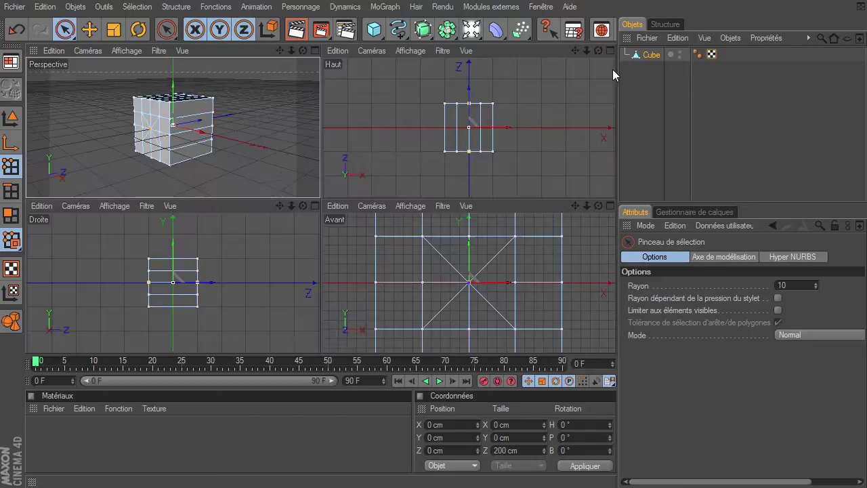
{"action": "left_click", "coordinate": [610, 205]}
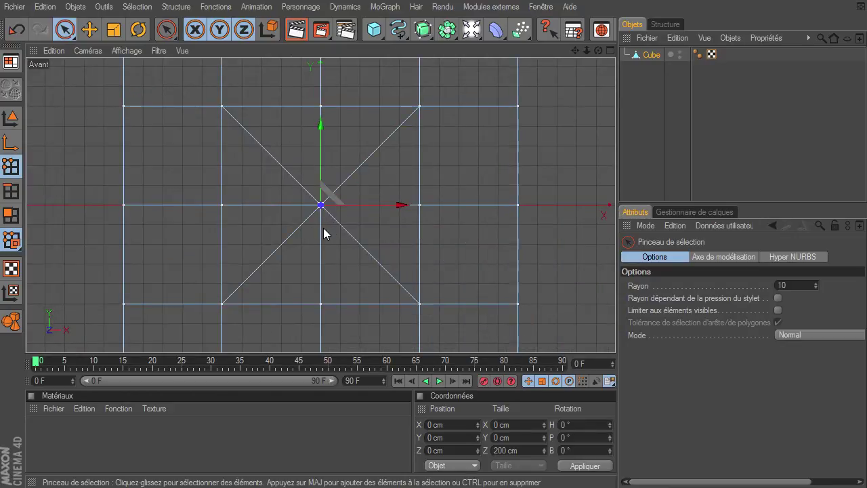
- Bevel the centre point into an octagon with a 46 cm inner offset
{"action": "left_click", "coordinate": [170, 7]}
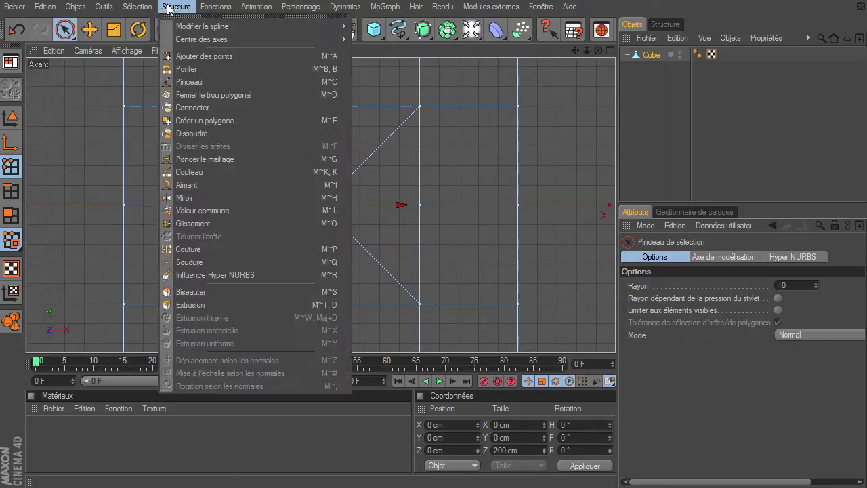
{"action": "left_click", "coordinate": [196, 292]}
{"action": "left_click_drag", "start_coordinate": [368, 184], "coordinate": [615, 335]}
{"action": "left_click_drag", "start_coordinate": [615, 335], "coordinate": [615, 335]}
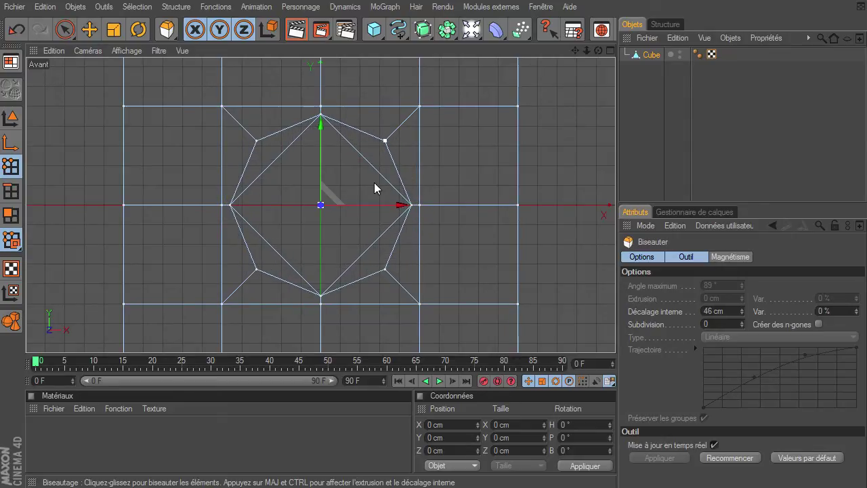
- In Polygons mode, brush-select the upper polygons inside the octagon
{"action": "left_click", "coordinate": [65, 29]}
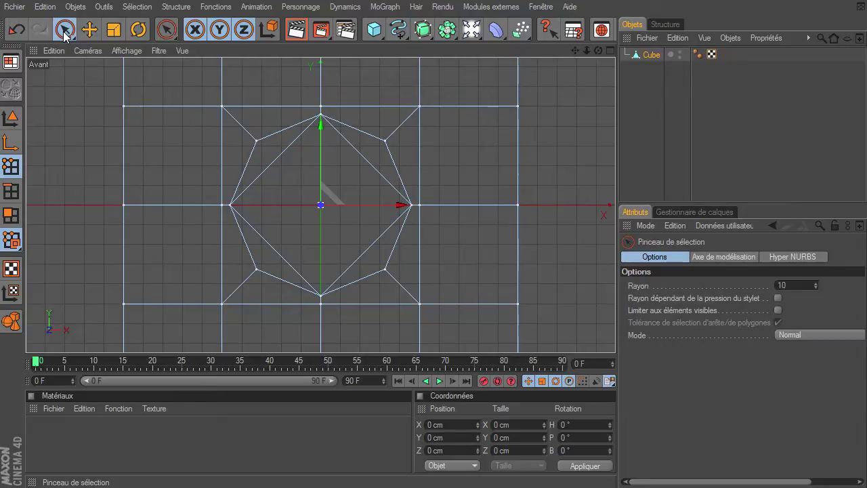
{"action": "left_click", "coordinate": [18, 218]}
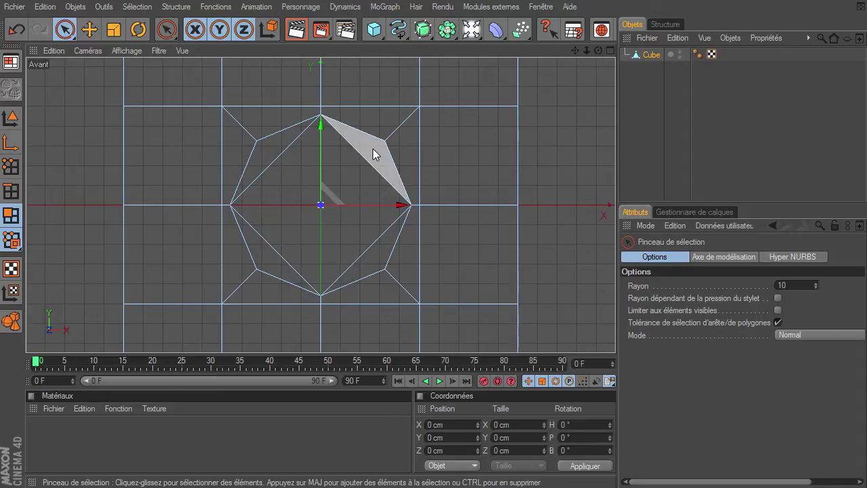
{"action": "mouse_move", "coordinate": [368, 159]}
{"action": "left_mouse_down"}
{"action": "mouse_move", "coordinate": [287, 160]}
{"action": "mouse_move", "coordinate": [277, 248]}
{"action": "left_mouse_up"}
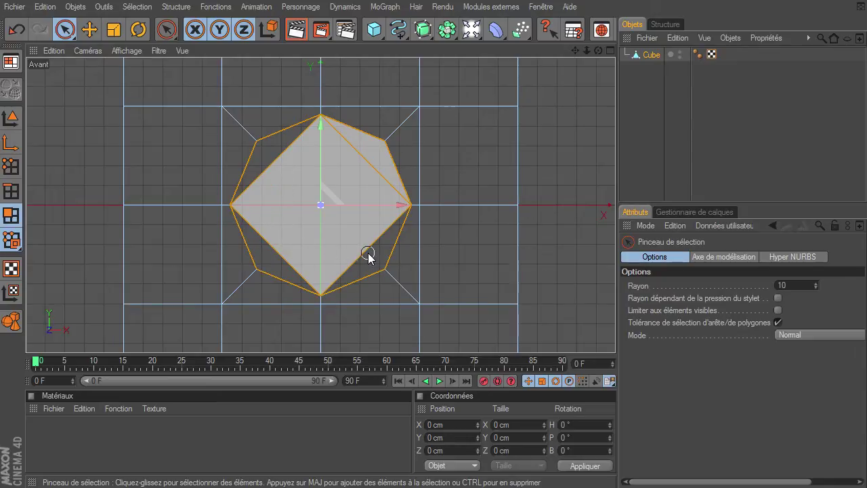
- Select the remaining octagon polygons and maximize the Perspective view
{"action": "left_click_drag", "start_coordinate": [368, 251], "coordinate": [347, 174]}
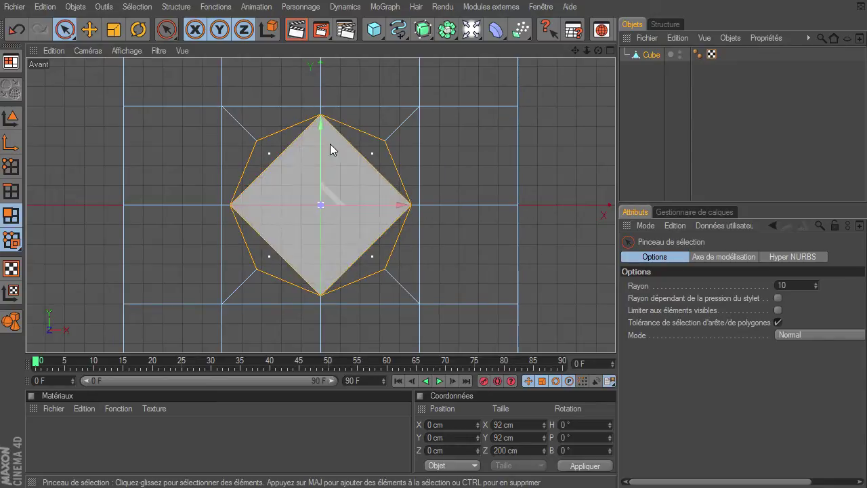
{"action": "left_click", "coordinate": [610, 51]}
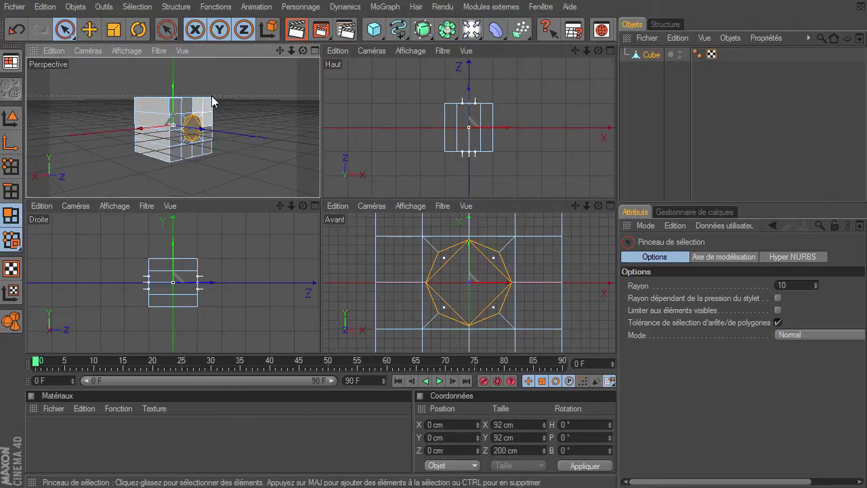
{"action": "left_click", "coordinate": [314, 50]}
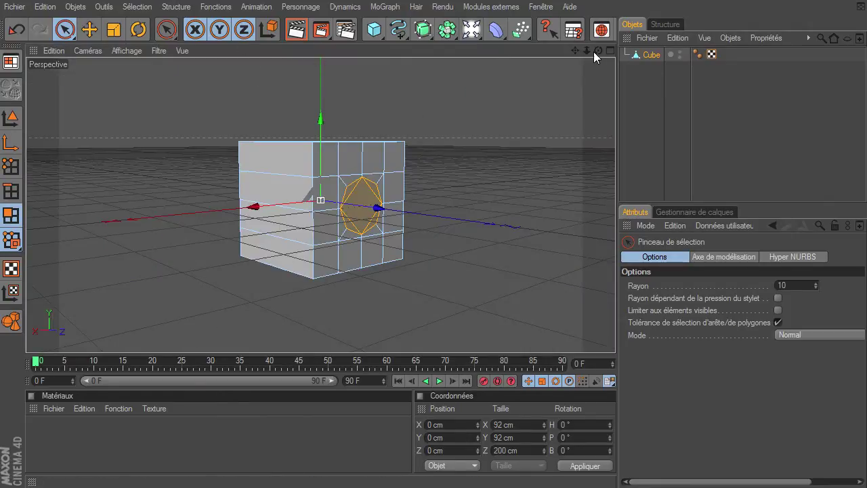
{"action": "left_click_drag", "start_coordinate": [590, 50], "coordinate": [585, 48]}
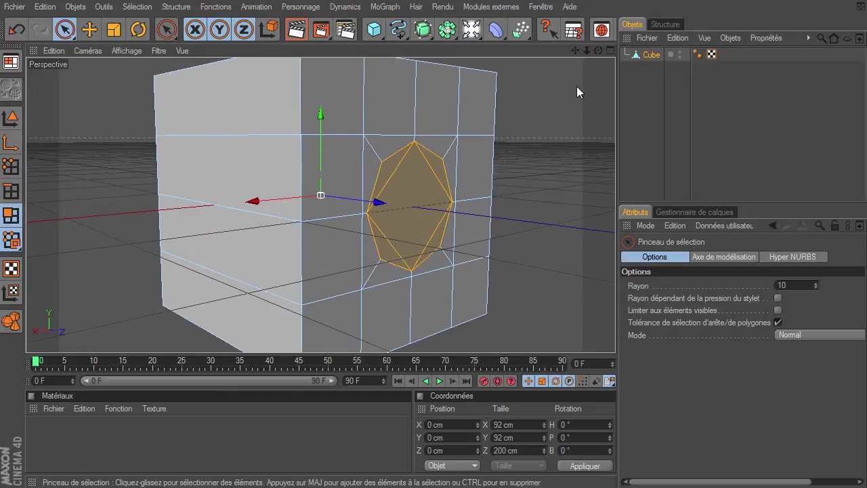
- Enable Rayons-X on the Cube and orbit to see both selected octagons
{"action": "left_click", "coordinate": [650, 55]}
{"action": "left_click", "coordinate": [703, 388]}
{"action": "left_click", "coordinate": [702, 387]}
{"action": "left_click", "coordinate": [704, 387]}
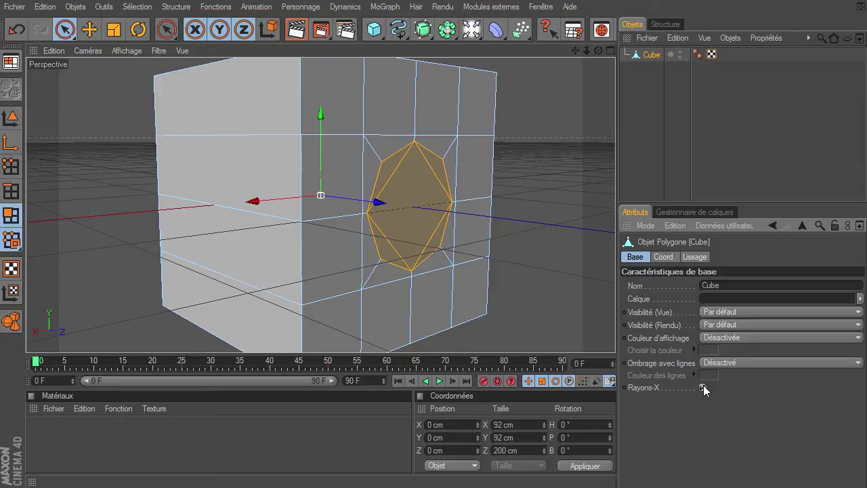
{"action": "mouse_move", "coordinate": [598, 50]}
{"action": "left_mouse_down"}
{"action": "mouse_move", "coordinate": [616, 337]}
{"action": "mouse_move", "coordinate": [370, 147]}
{"action": "left_mouse_up"}
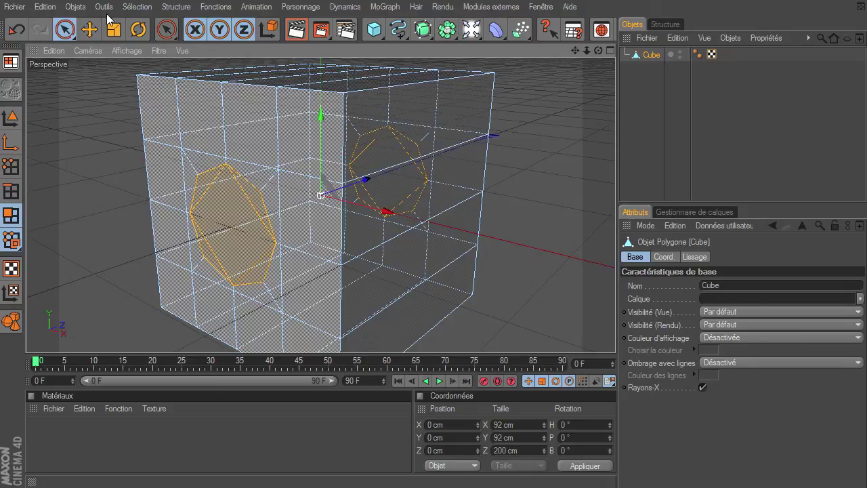
- Bridge the two octagons with Ponter, then clear the selection and select the Cube
{"action": "left_click", "coordinate": [174, 6]}
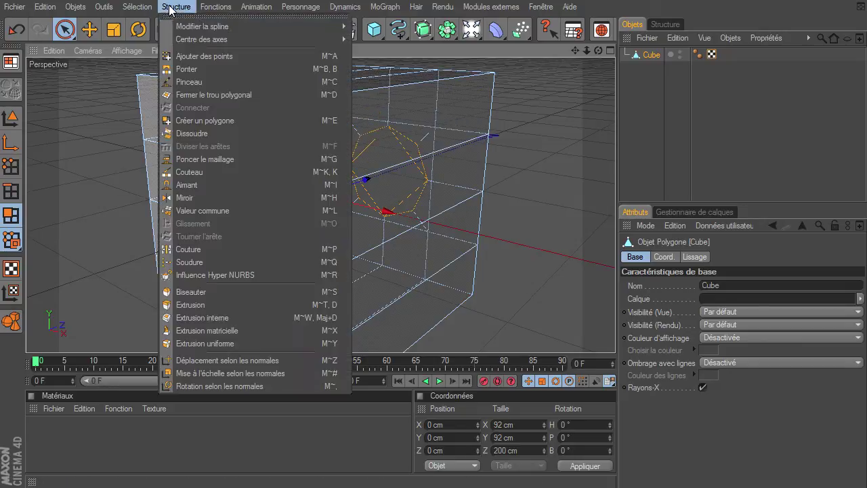
{"action": "left_click", "coordinate": [178, 70]}
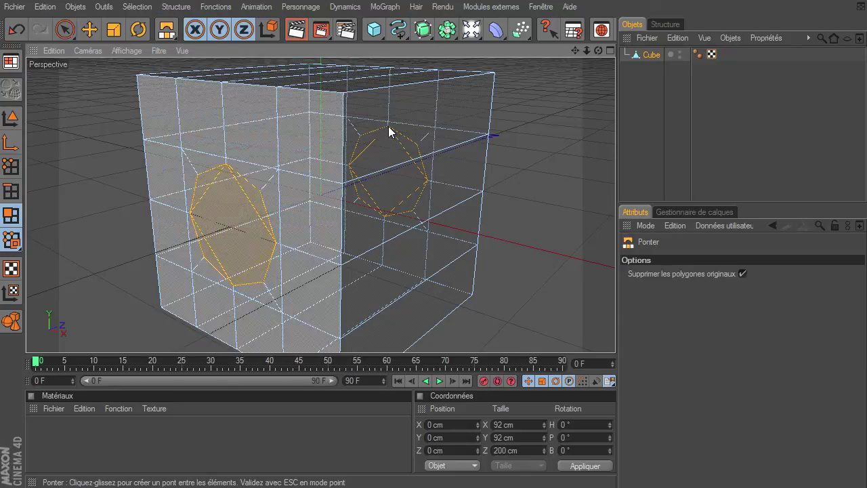
{"action": "left_click", "coordinate": [227, 162]}
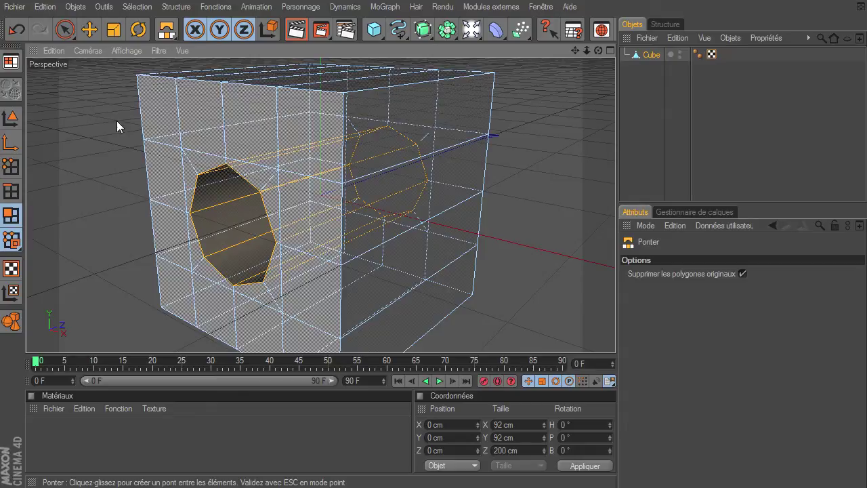
{"action": "key", "text": "space"}
{"action": "left_click", "coordinate": [81, 119]}
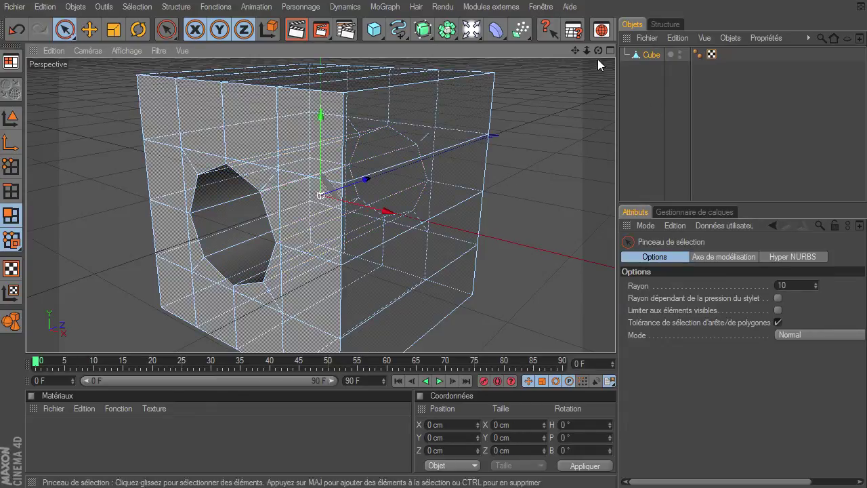
{"action": "left_click", "coordinate": [654, 56]}
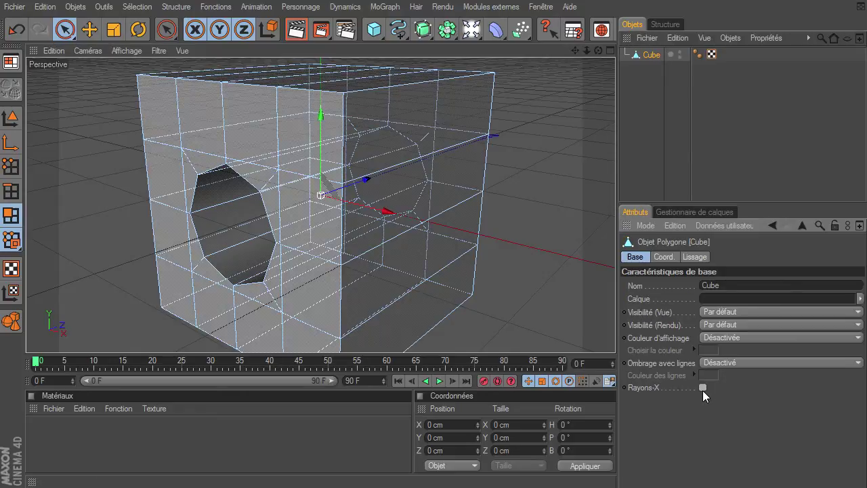
- Turn off Rayons-X, add a Hyper NURBS and nest the Cube under it
{"action": "left_click", "coordinate": [703, 388]}
{"action": "left_click", "coordinate": [635, 135]}
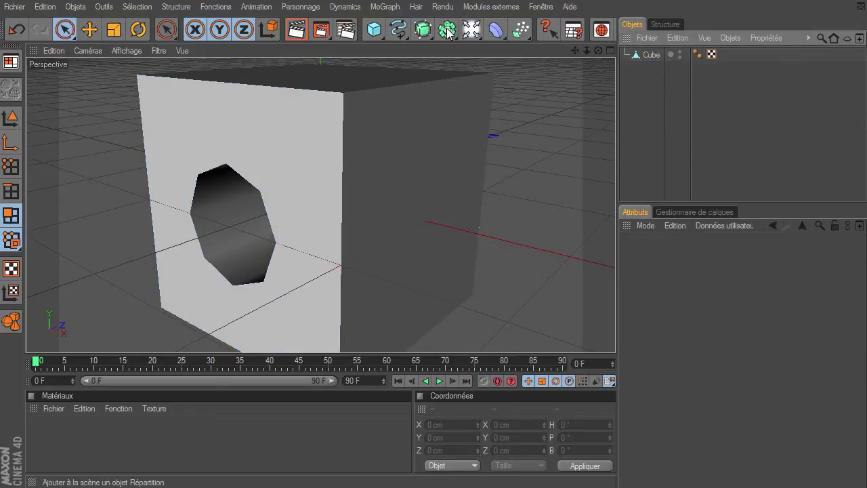
{"action": "left_click", "coordinate": [423, 29]}
{"action": "left_click", "coordinate": [655, 70]}
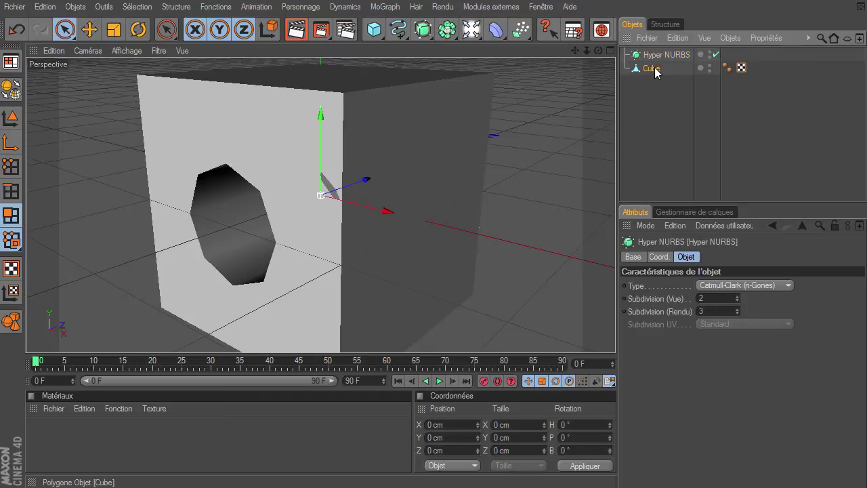
{"action": "left_click_drag", "start_coordinate": [670, 61], "coordinate": [669, 59]}
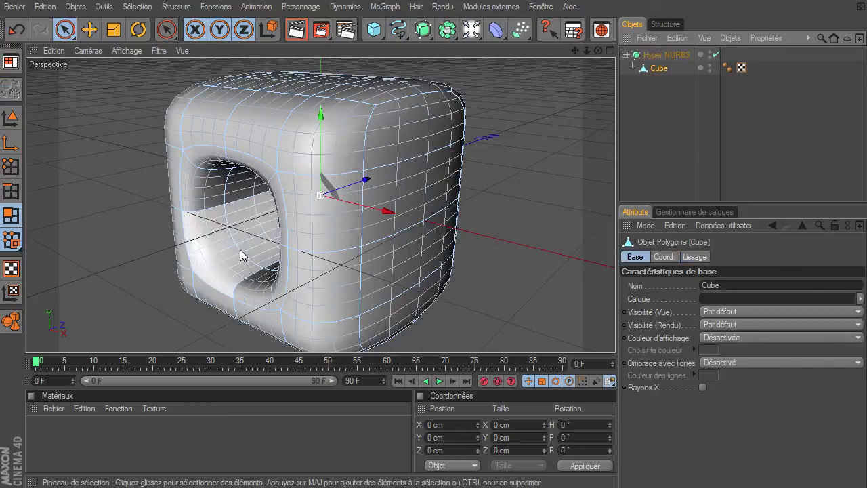
{"action": "left_click_drag", "start_coordinate": [599, 51], "coordinate": [614, 204]}
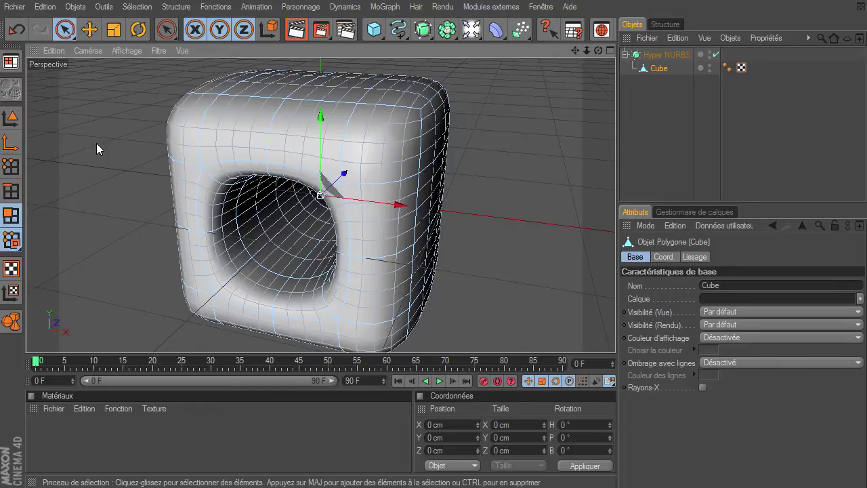
- Switch the knife to Boucle loop mode and frame the cube with its hole facing left
{"action": "key", "text": "k"}
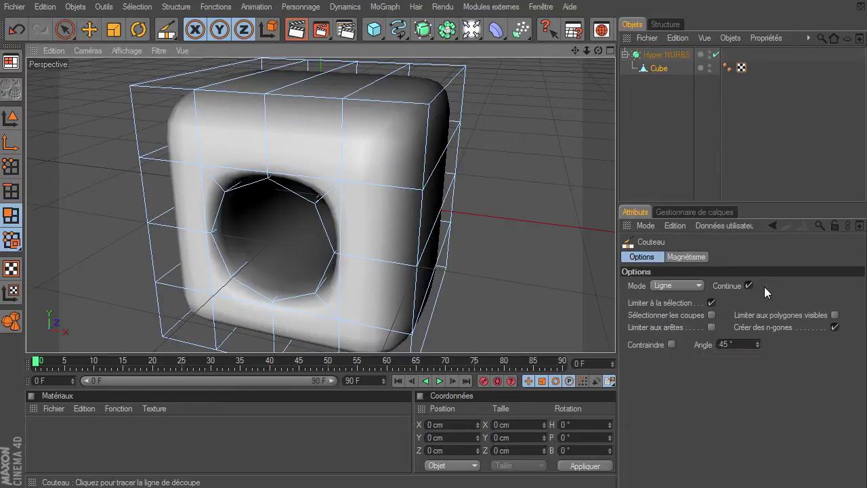
{"action": "left_click", "coordinate": [699, 286]}
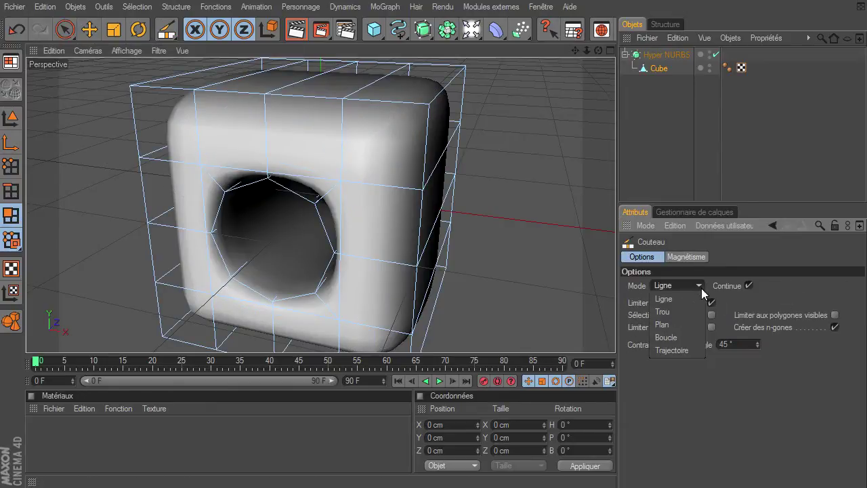
{"action": "left_click", "coordinate": [688, 340]}
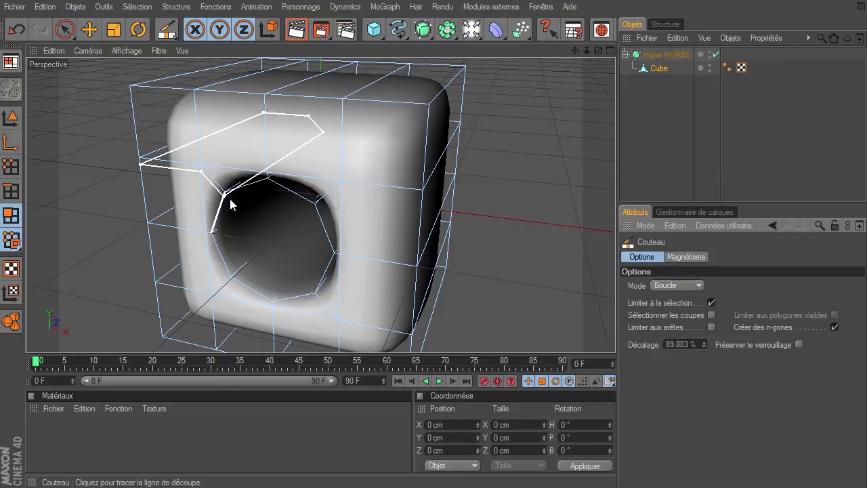
{"action": "left_click_drag", "start_coordinate": [587, 52], "coordinate": [618, 342]}
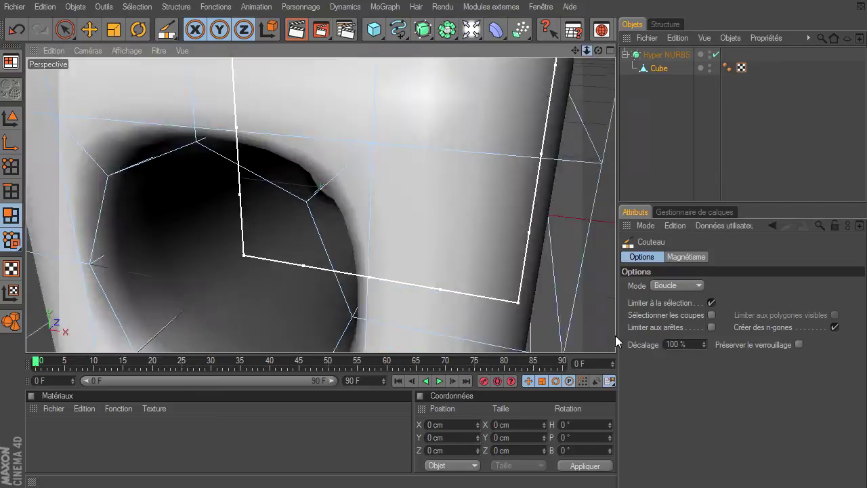
{"action": "left_click_drag", "start_coordinate": [579, 53], "coordinate": [460, 120]}
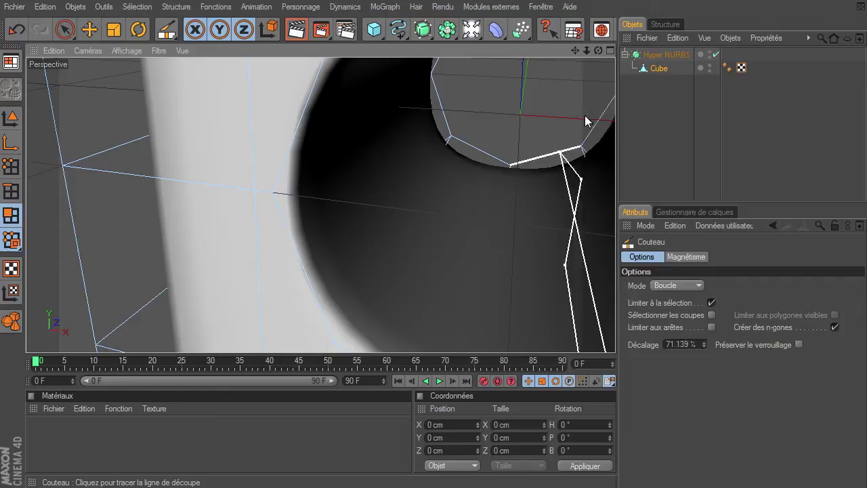
{"action": "left_click_drag", "start_coordinate": [587, 53], "coordinate": [505, 98]}
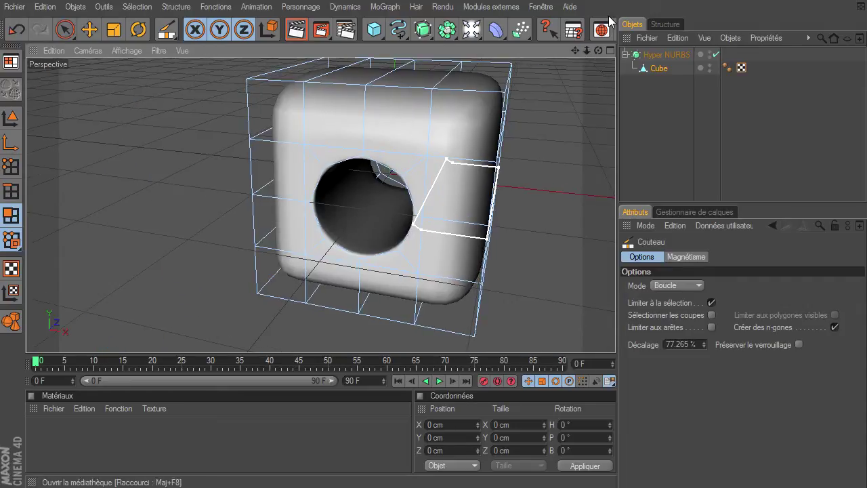
{"action": "left_click_drag", "start_coordinate": [600, 49], "coordinate": [559, 60]}
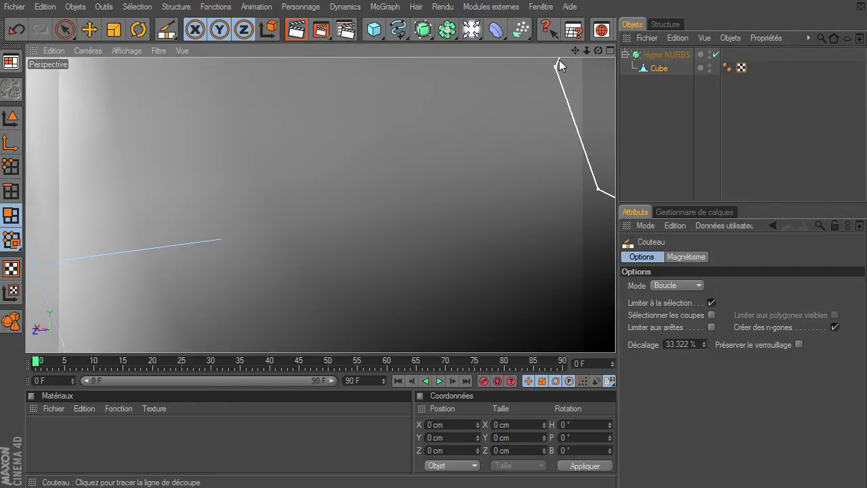
{"action": "scroll", "coordinate": [561, 71], "scroll_direction": "down", "scroll_amount": 3}
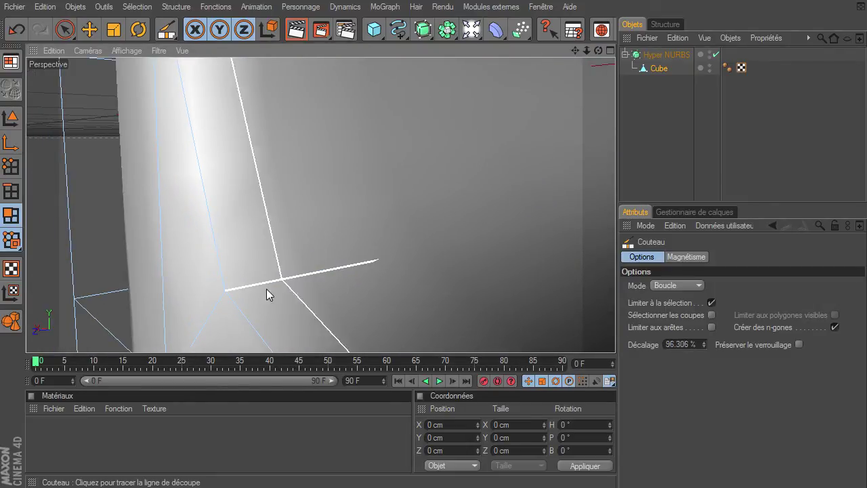
- Add loop cuts near the front corner, the right edge and just above the bottom edge
{"action": "left_click", "coordinate": [233, 292]}
{"action": "left_click_drag", "start_coordinate": [589, 51], "coordinate": [447, 176]}
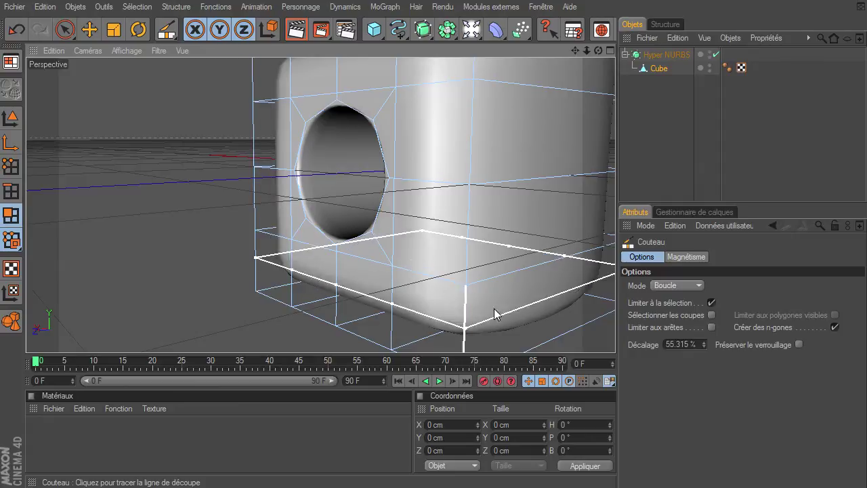
{"action": "left_click_drag", "start_coordinate": [573, 49], "coordinate": [401, 285]}
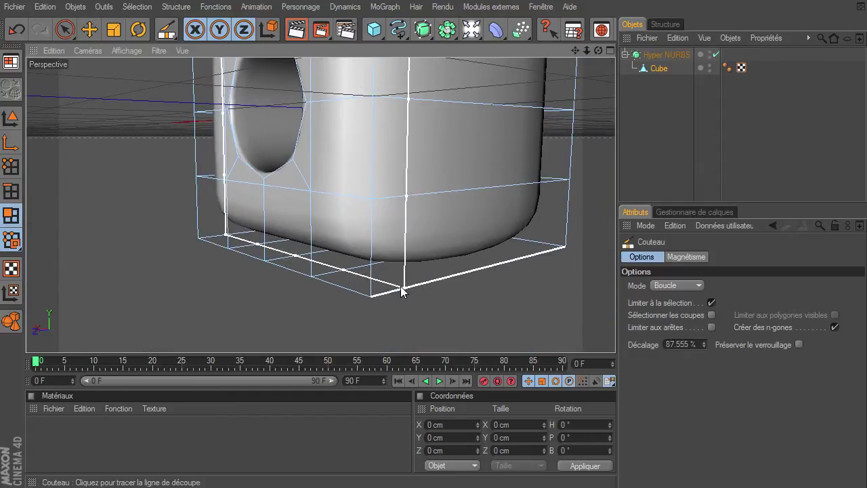
{"action": "left_click", "coordinate": [376, 303]}
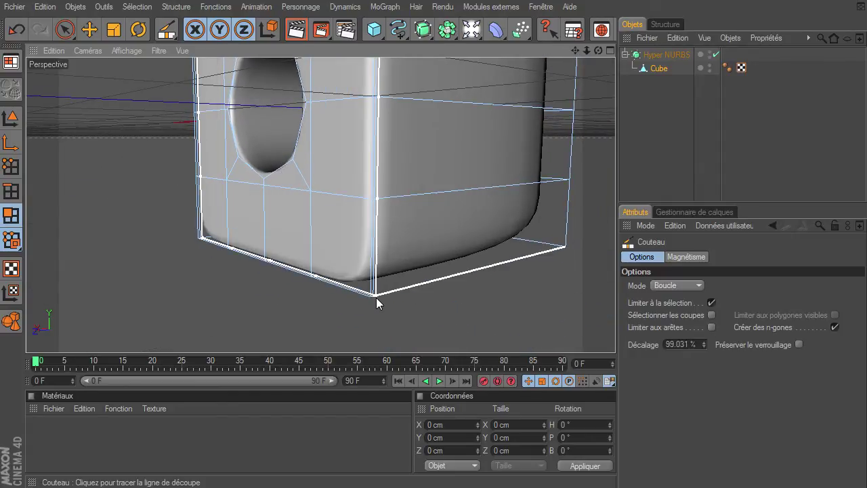
{"action": "left_click", "coordinate": [563, 248]}
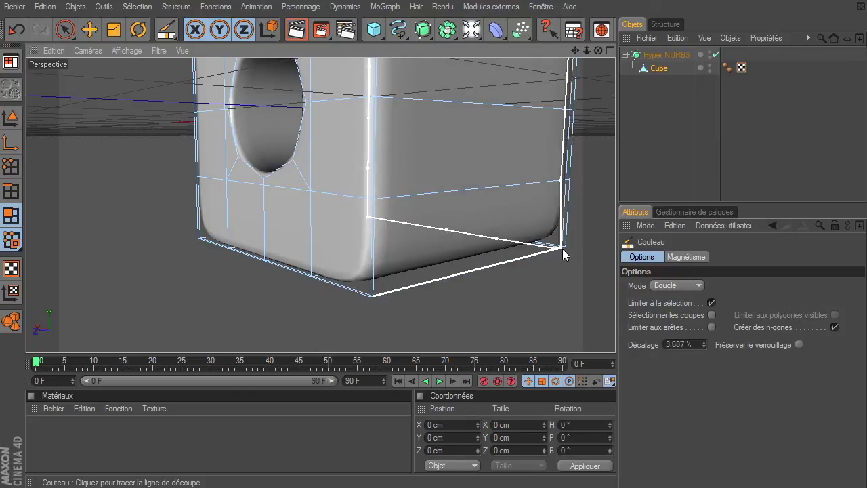
{"action": "left_click", "coordinate": [378, 292]}
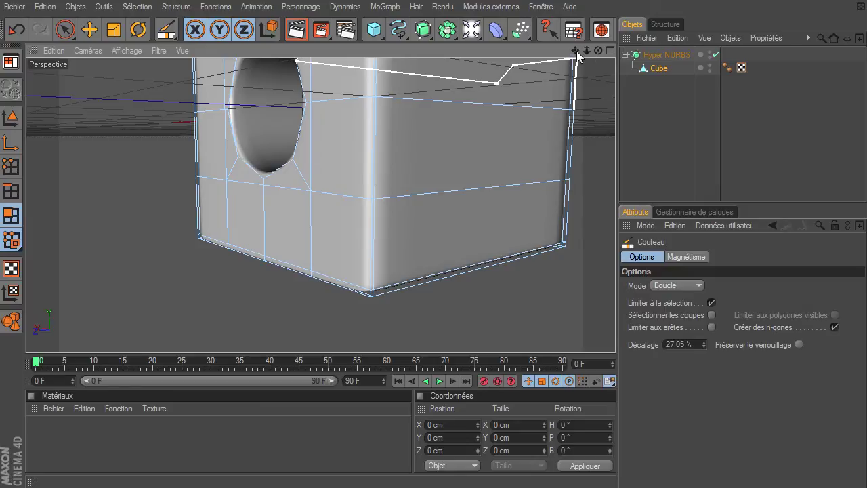
- Add a loop cut near the top edge and orbit out to view the whole cube
{"action": "left_click_drag", "start_coordinate": [577, 51], "coordinate": [615, 336], "text": "alt"}
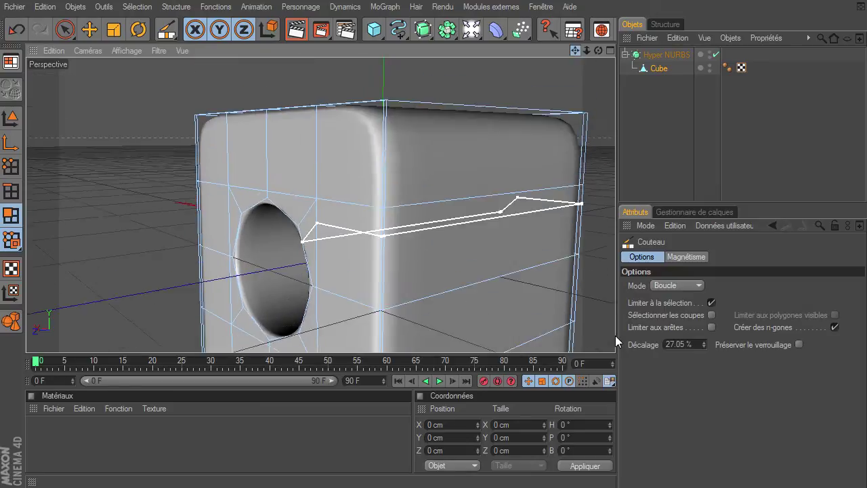
{"action": "left_click", "coordinate": [384, 107]}
{"action": "left_click_drag", "start_coordinate": [598, 50], "coordinate": [615, 335]}
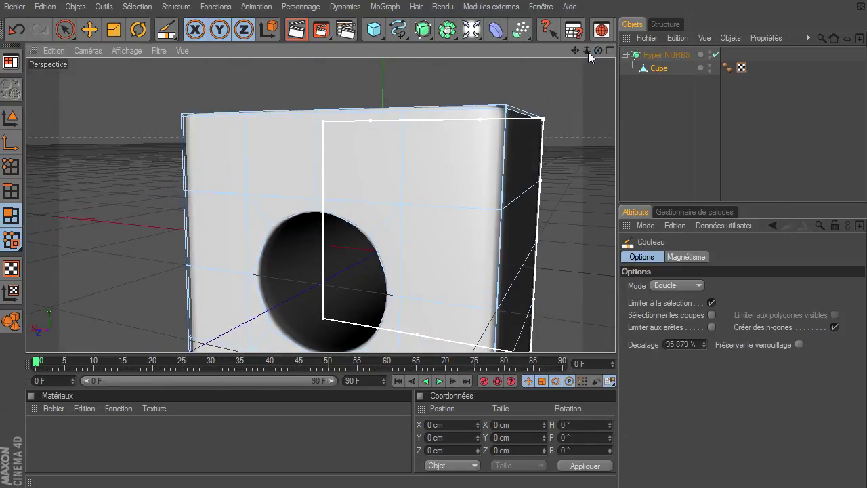
{"action": "left_click_drag", "start_coordinate": [587, 51], "coordinate": [615, 335]}
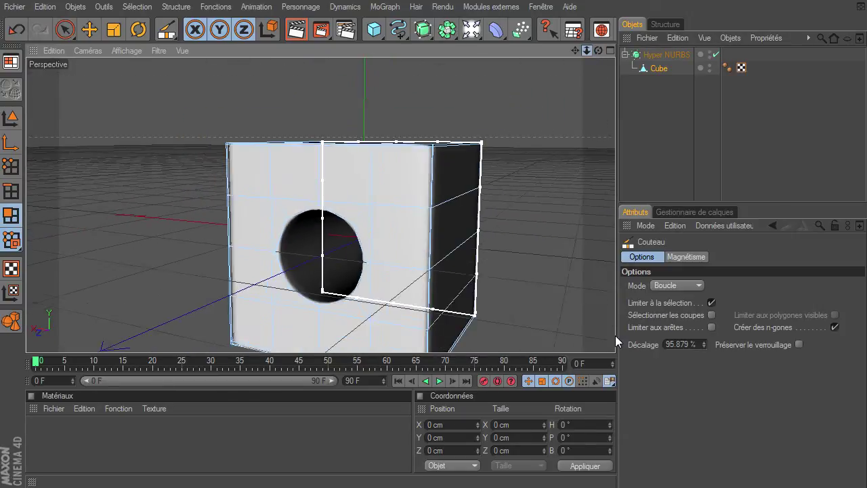
- Return to Live Selection and switch off the Hyper NURBS smoothing
{"action": "left_click", "coordinate": [65, 29]}
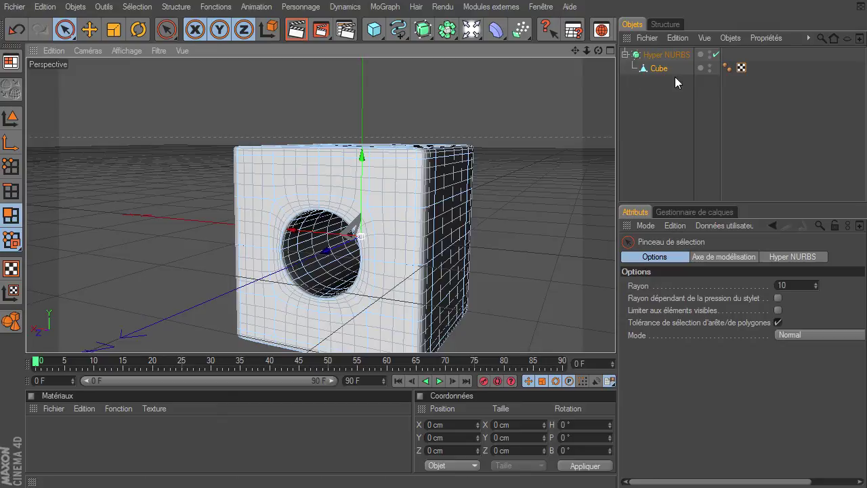
{"action": "left_click", "coordinate": [716, 55]}
{"action": "mouse_move", "coordinate": [573, 52]}
{"action": "left_mouse_down"}
{"action": "mouse_move", "coordinate": [616, 335]}
{"action": "mouse_move", "coordinate": [587, 57]}
{"action": "mouse_move", "coordinate": [615, 335]}
{"action": "left_mouse_up"}
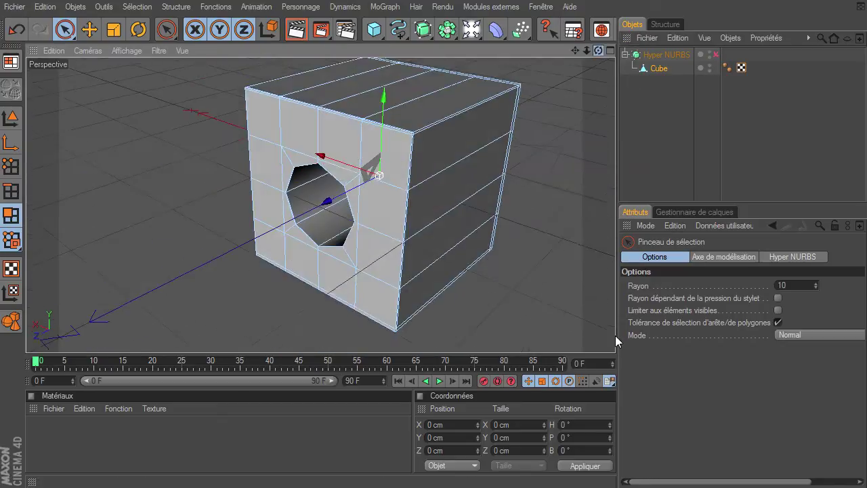
- Maximize the Avant view, test-select polygons around the hole, then switch to Points mode
{"action": "left_click", "coordinate": [610, 50]}
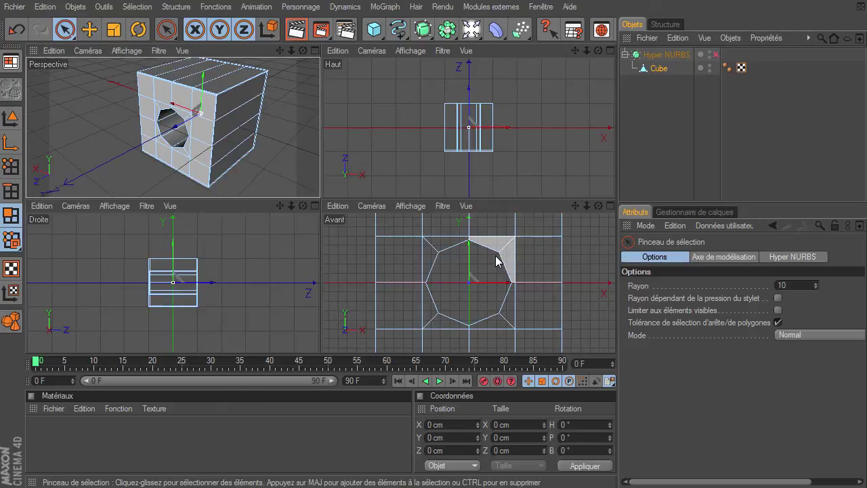
{"action": "left_click", "coordinate": [609, 205]}
{"action": "mouse_move", "coordinate": [433, 150]}
{"action": "left_mouse_down"}
{"action": "mouse_move", "coordinate": [432, 108]}
{"action": "mouse_move", "coordinate": [420, 102]}
{"action": "mouse_move", "coordinate": [377, 145]}
{"action": "left_mouse_up"}
{"action": "mouse_move", "coordinate": [321, 128]}
{"action": "left_mouse_down"}
{"action": "mouse_move", "coordinate": [321, 107]}
{"action": "mouse_move", "coordinate": [407, 149]}
{"action": "left_mouse_up"}
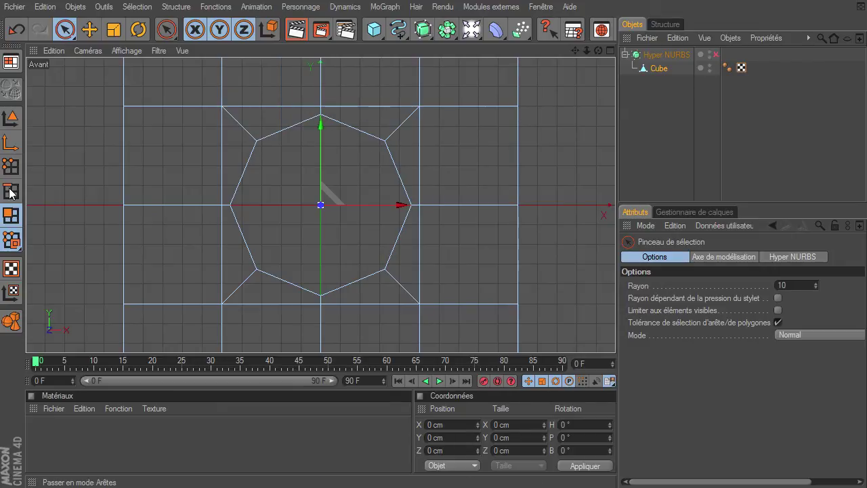
{"action": "left_click", "coordinate": [11, 167]}
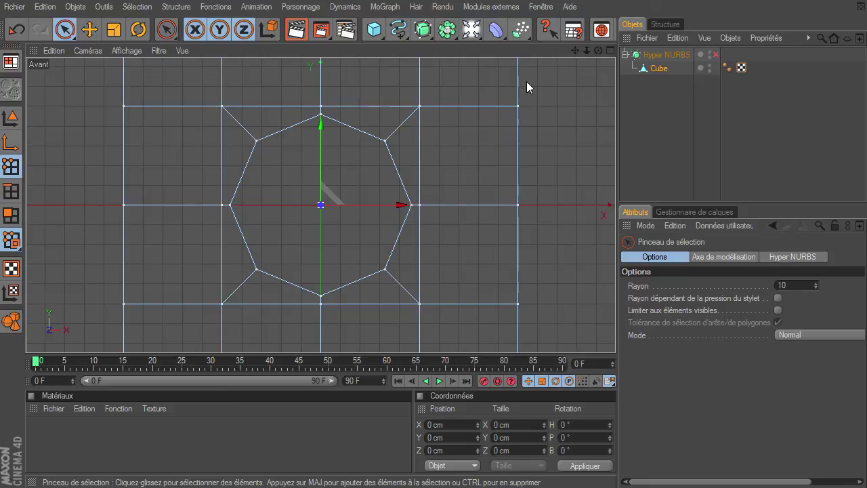
- Re-enable Hyper NURBS and render a preview in the maximized Perspective view
{"action": "left_click", "coordinate": [715, 54]}
{"action": "left_click", "coordinate": [611, 49]}
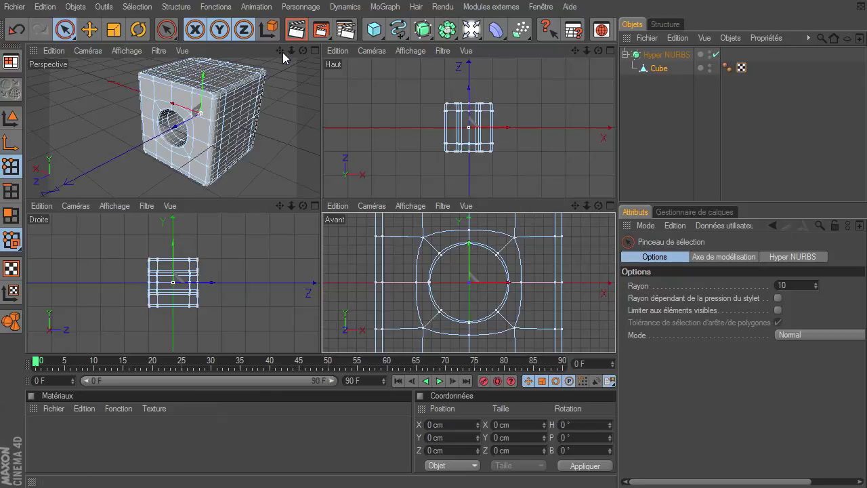
{"action": "left_click", "coordinate": [315, 50]}
{"action": "left_click", "coordinate": [306, 32]}
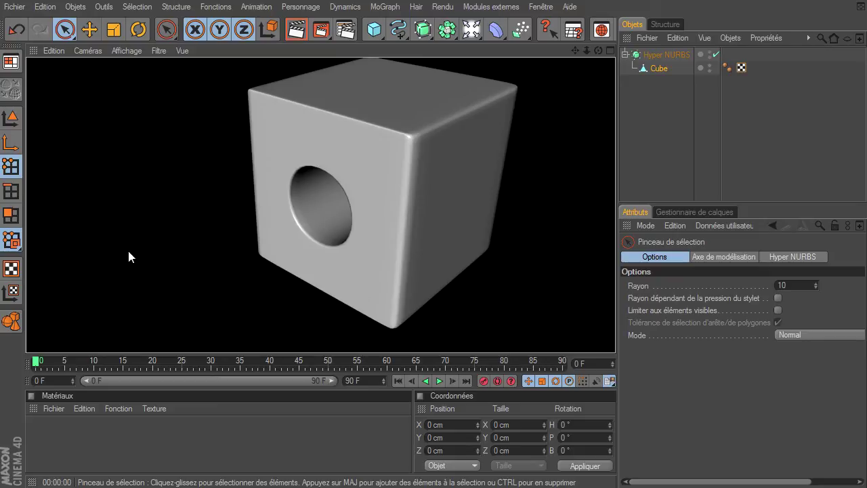
- Orbit the cube to a slightly lower three-quarter angle to inspect the round hole
{"action": "mouse_move", "coordinate": [599, 51]}
{"action": "left_mouse_down"}
{"action": "mouse_move", "coordinate": [587, 49]}
{"action": "mouse_move", "coordinate": [615, 335]}
{"action": "left_mouse_up"}
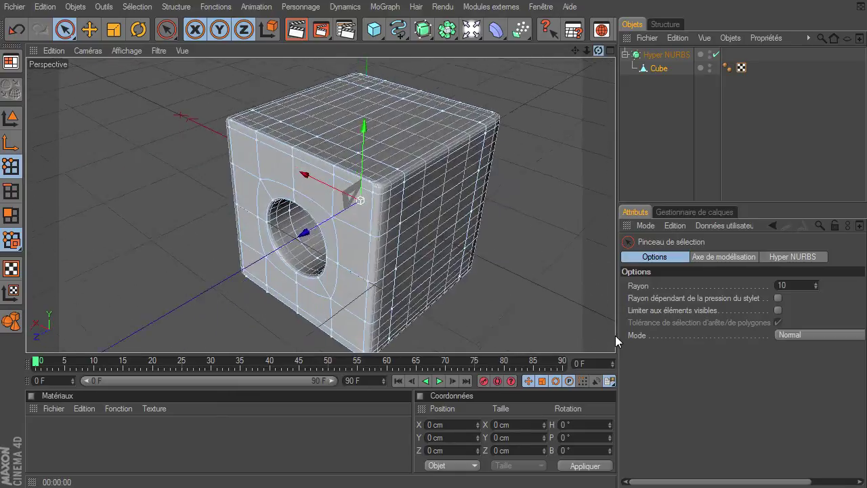
{"action": "left_click_drag", "start_coordinate": [615, 336], "coordinate": [600, 53]}
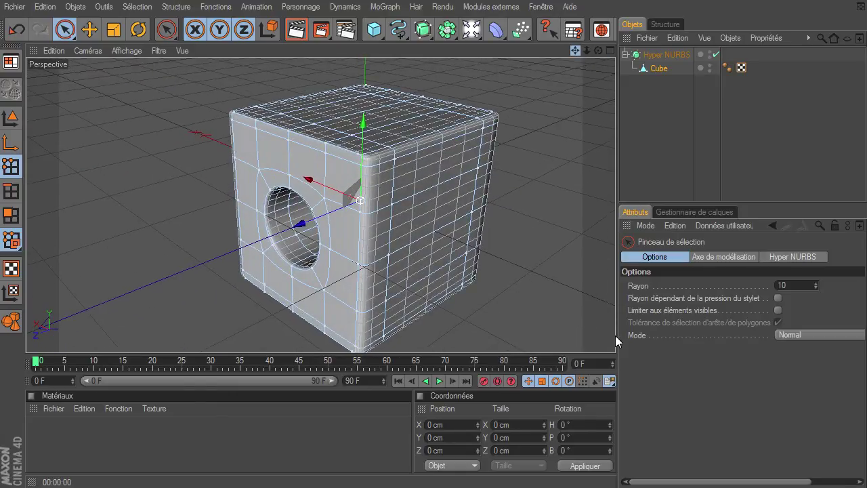
{"action": "left_click_drag", "start_coordinate": [615, 335], "coordinate": [615, 336]}
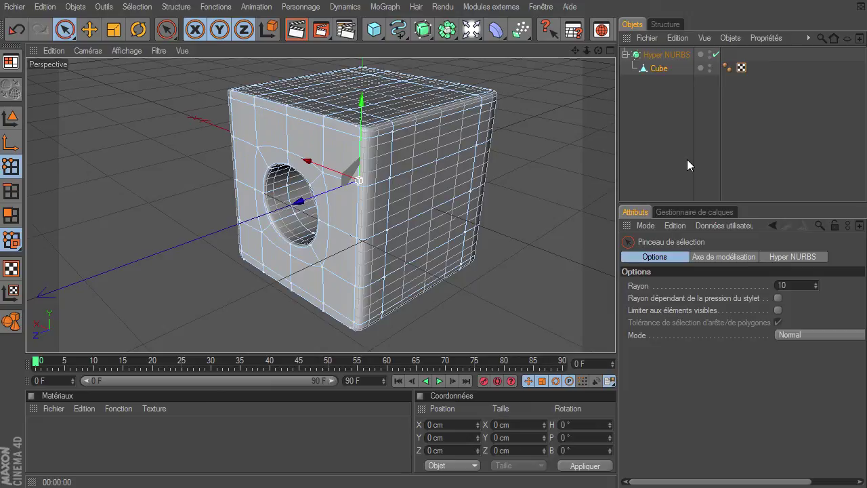